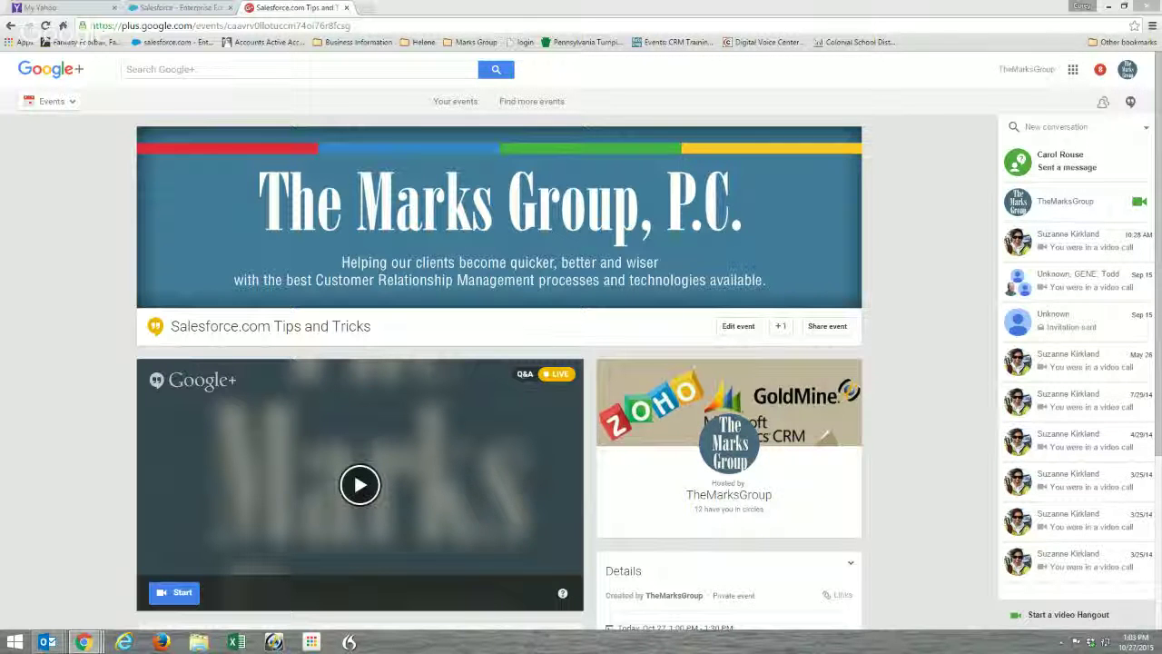
Switch to Salesforce, open Data.com Administration in the setup area, and ignore the pending critical updates.
click(172, 8)
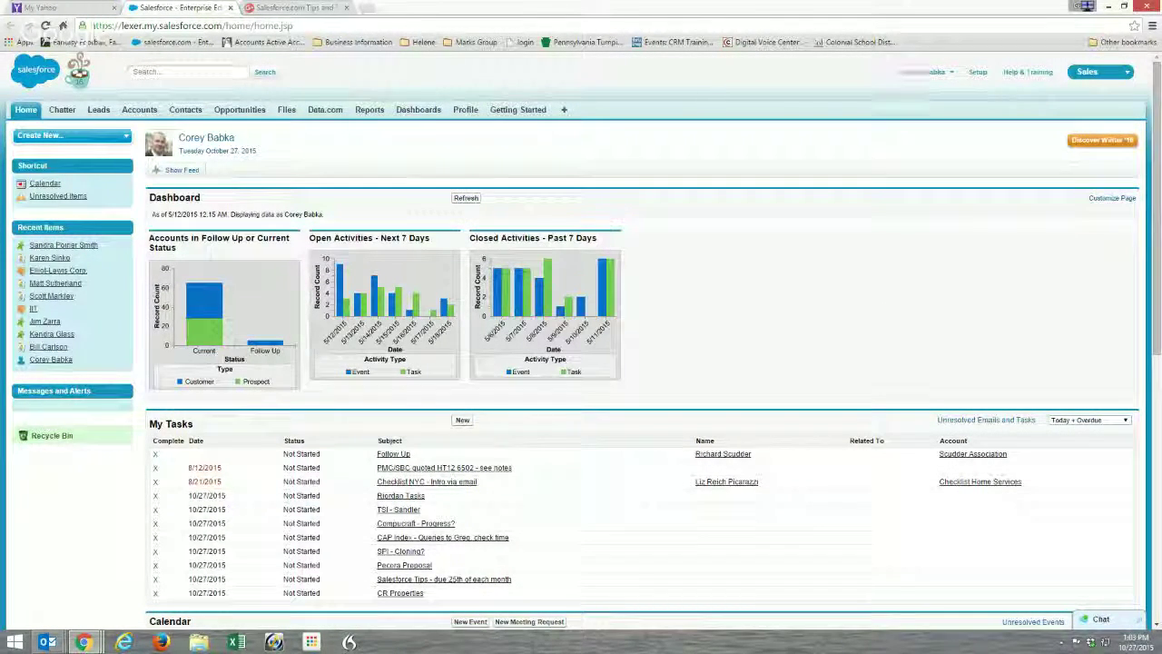
click(977, 72)
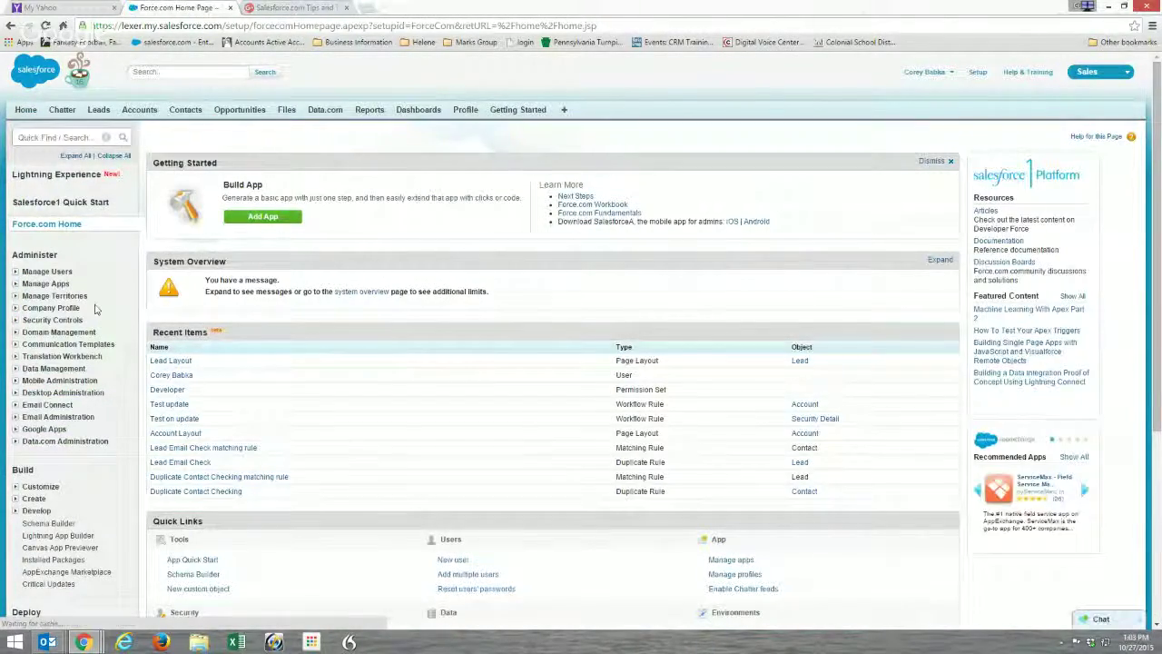
scroll(114, 400, down, 3)
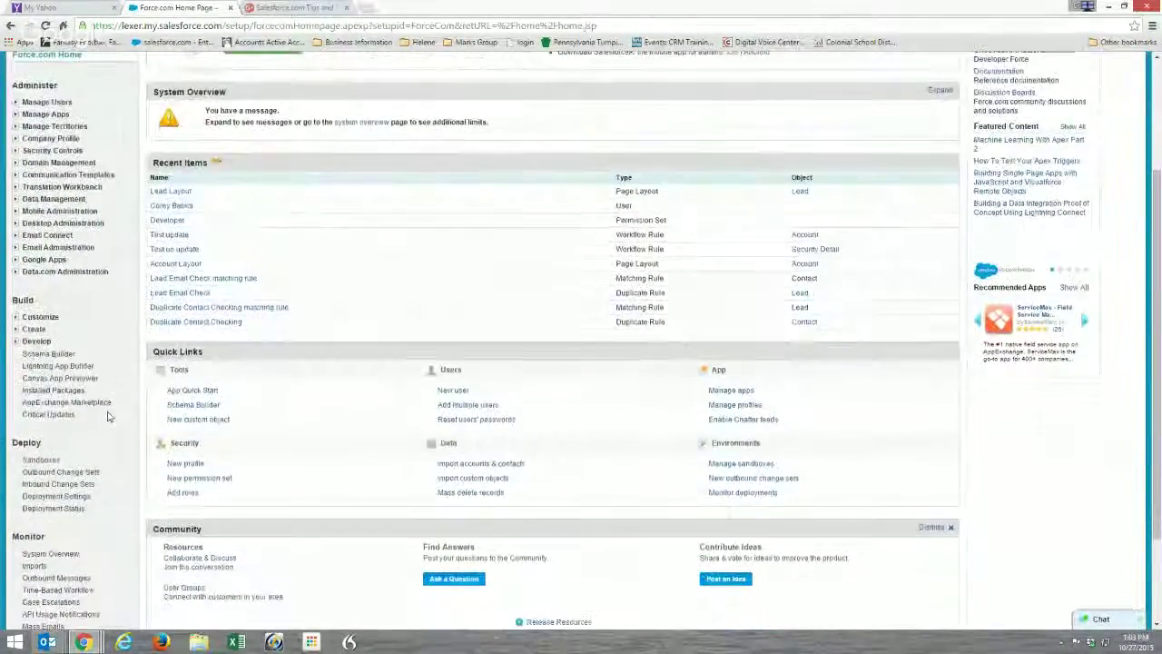
scroll(105, 417, down, 3)
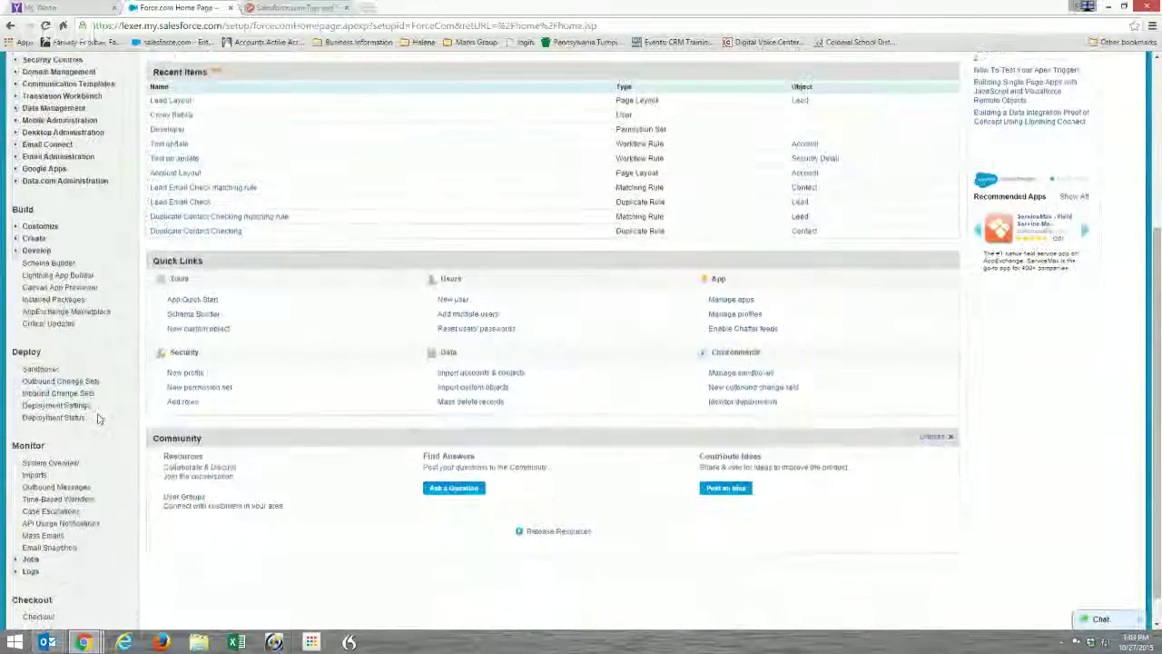
scroll(94, 421, up, 4)
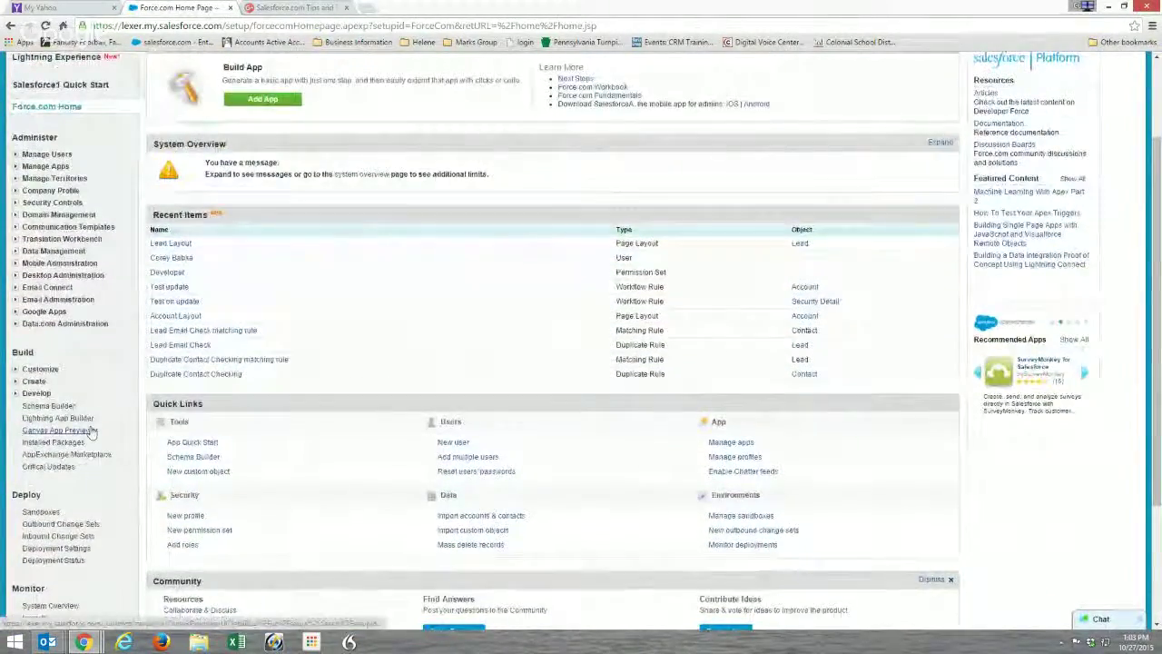
scroll(88, 400, up, 3)
click(56, 441)
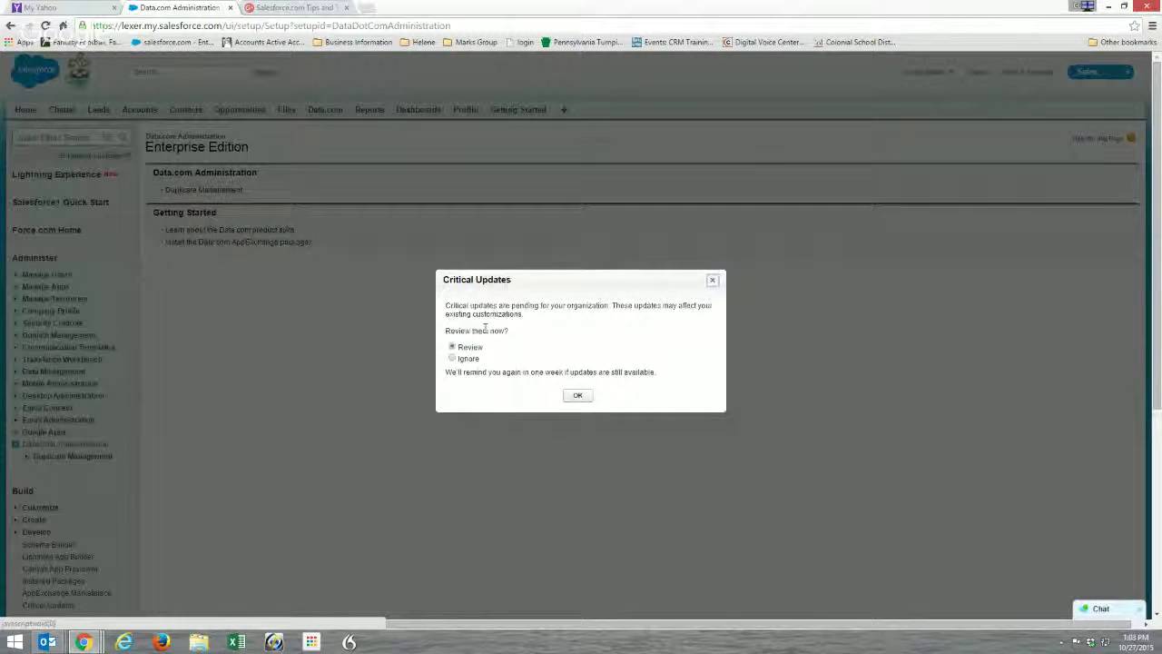
click(451, 358)
click(579, 395)
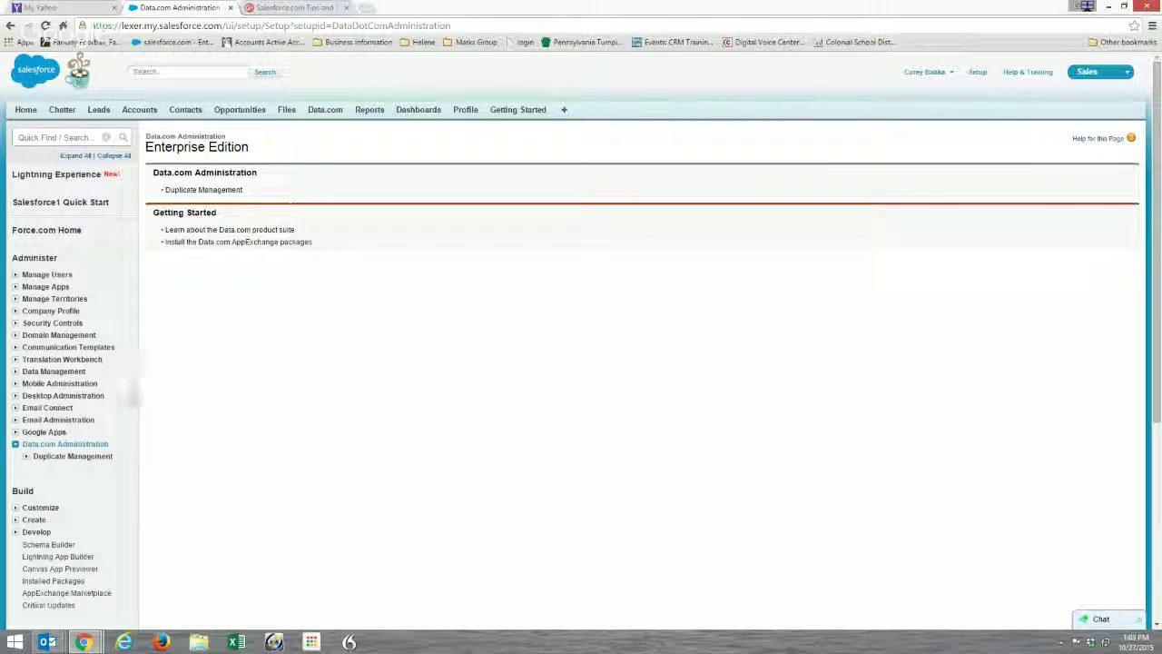
Expand Duplicate Management and display all matching rules.
click(27, 455)
scroll(206, 389, down, 1)
scroll(206, 388, down, 1)
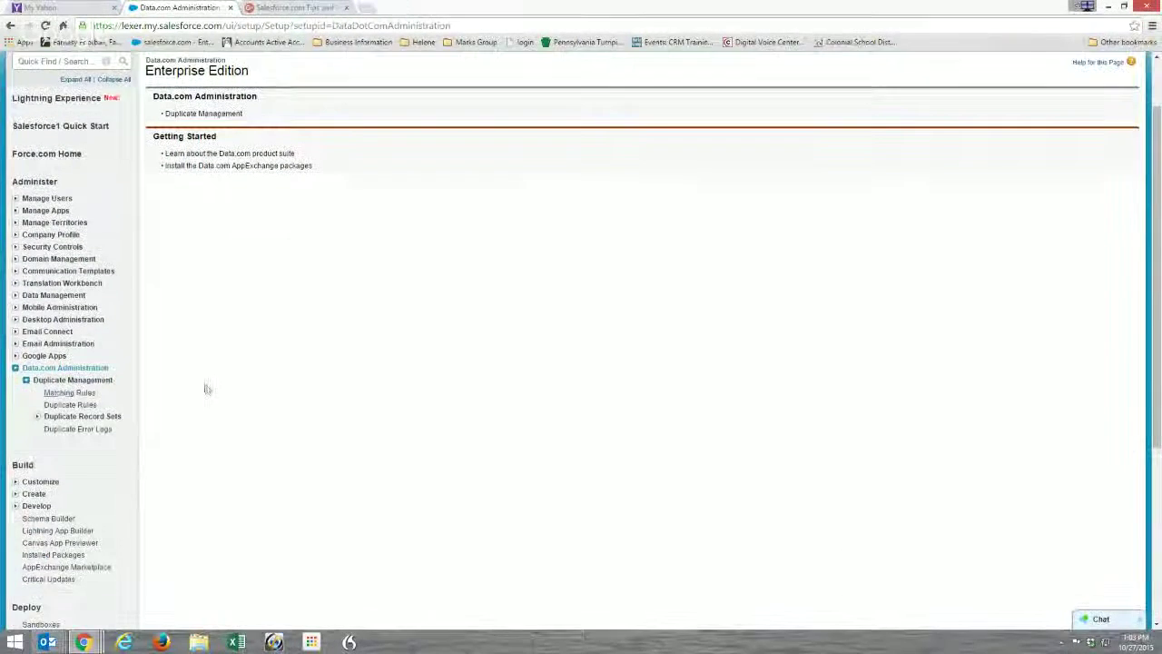
click(70, 393)
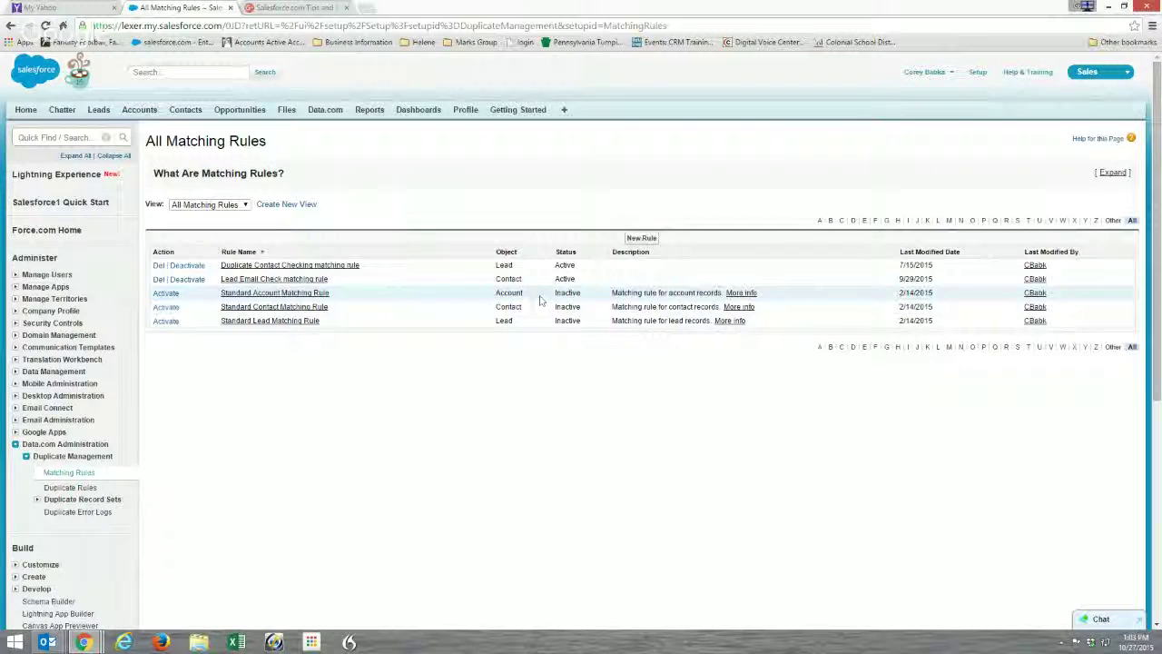
Review the help article on the Standard Account Matching Rule, covering its matching equation and criteria, and close it.
click(742, 293)
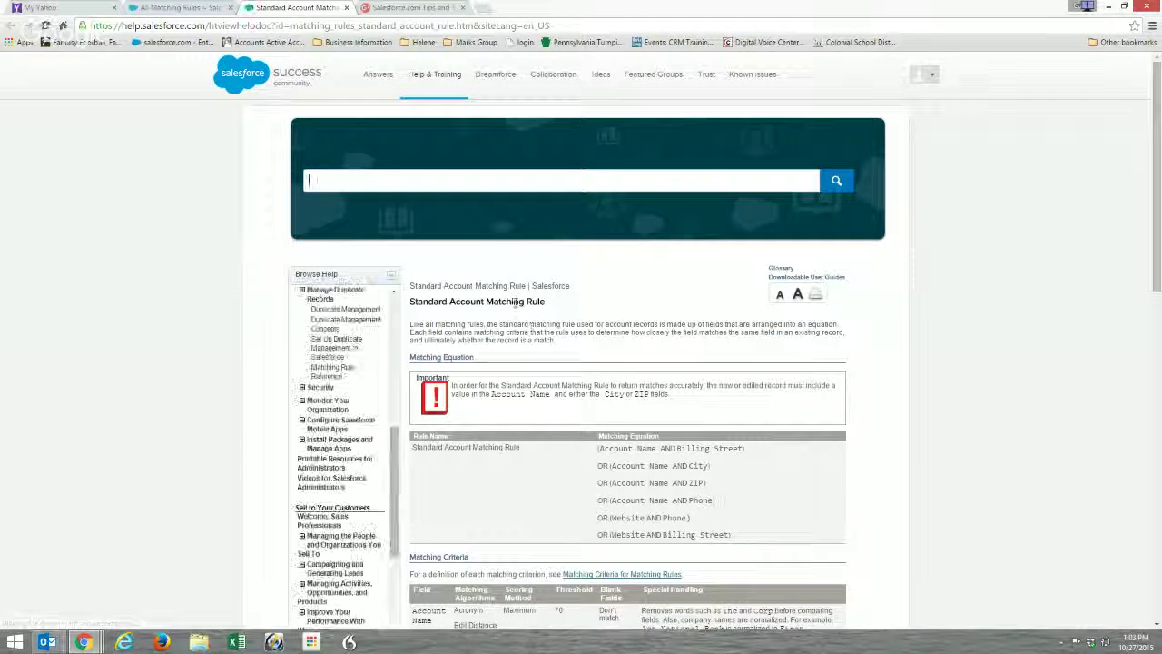
scroll(657, 447, down, 3)
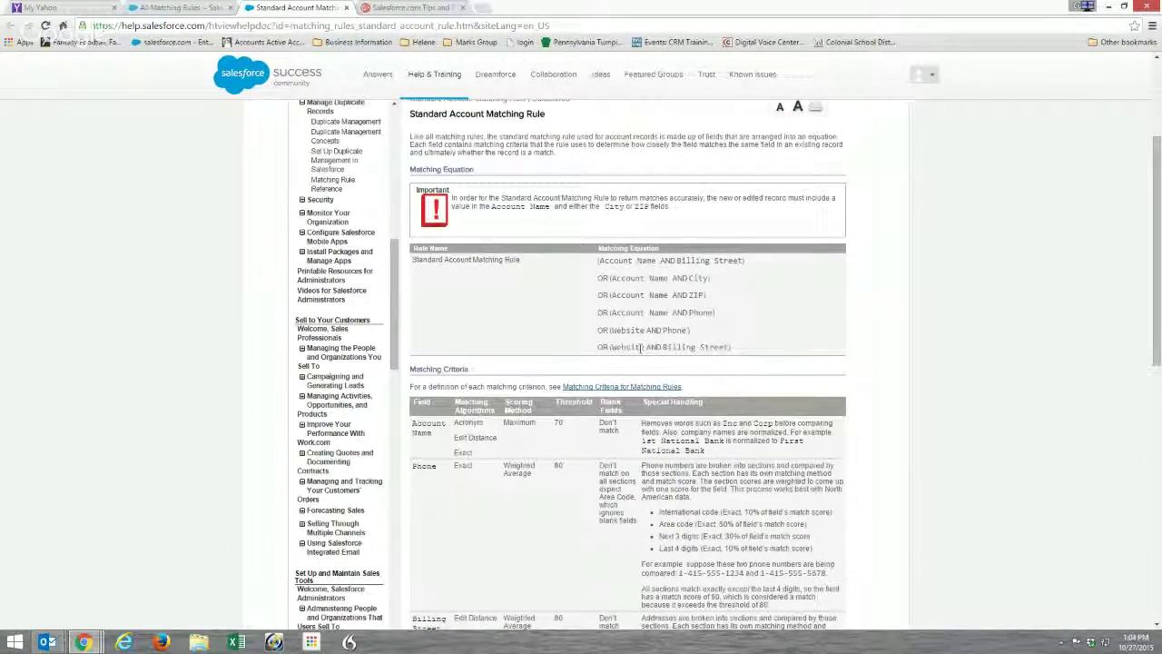
scroll(505, 325, down, 3)
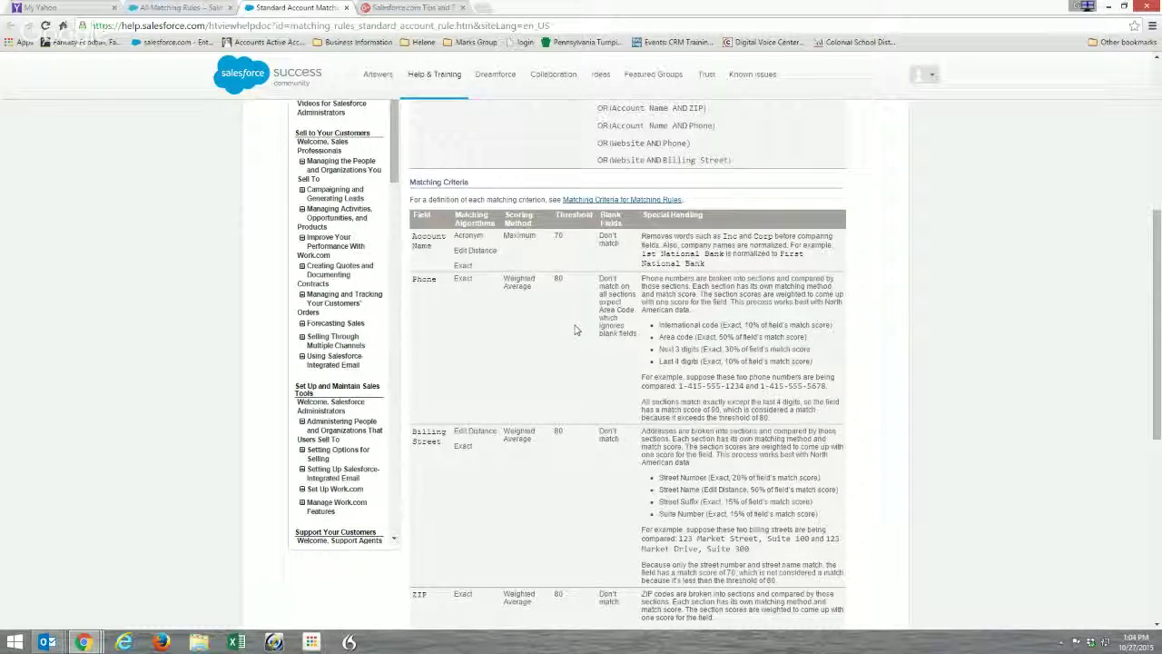
click(348, 8)
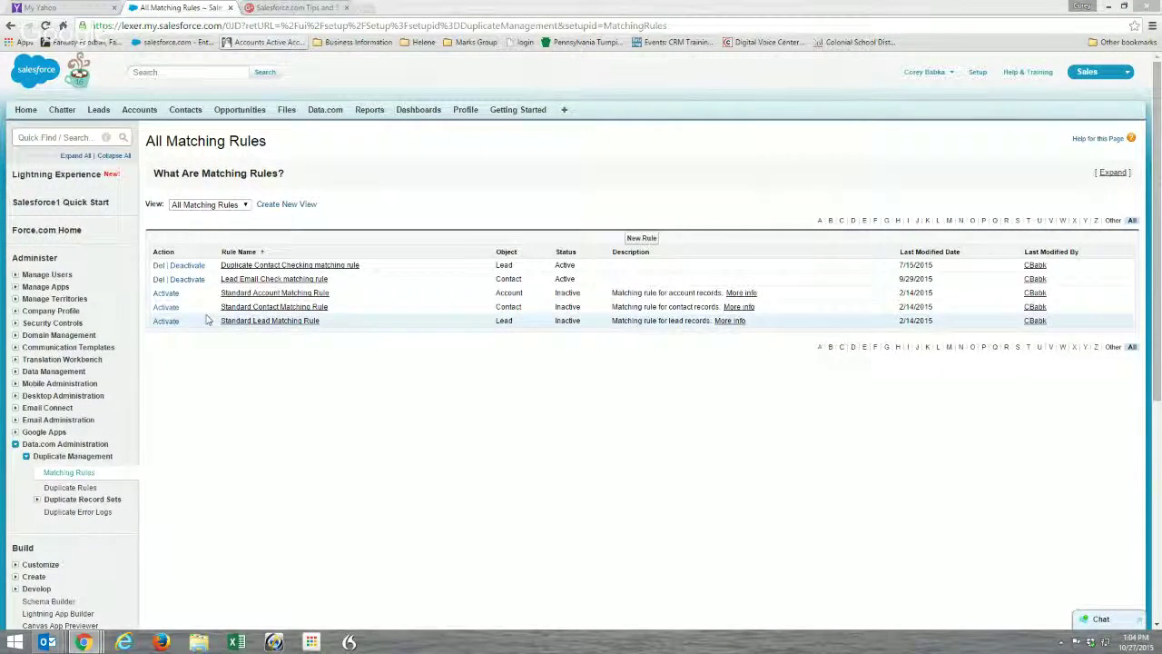
Activate the Standard Account Matching Rule, acknowledge the activation notice, and refresh the rule list.
click(165, 293)
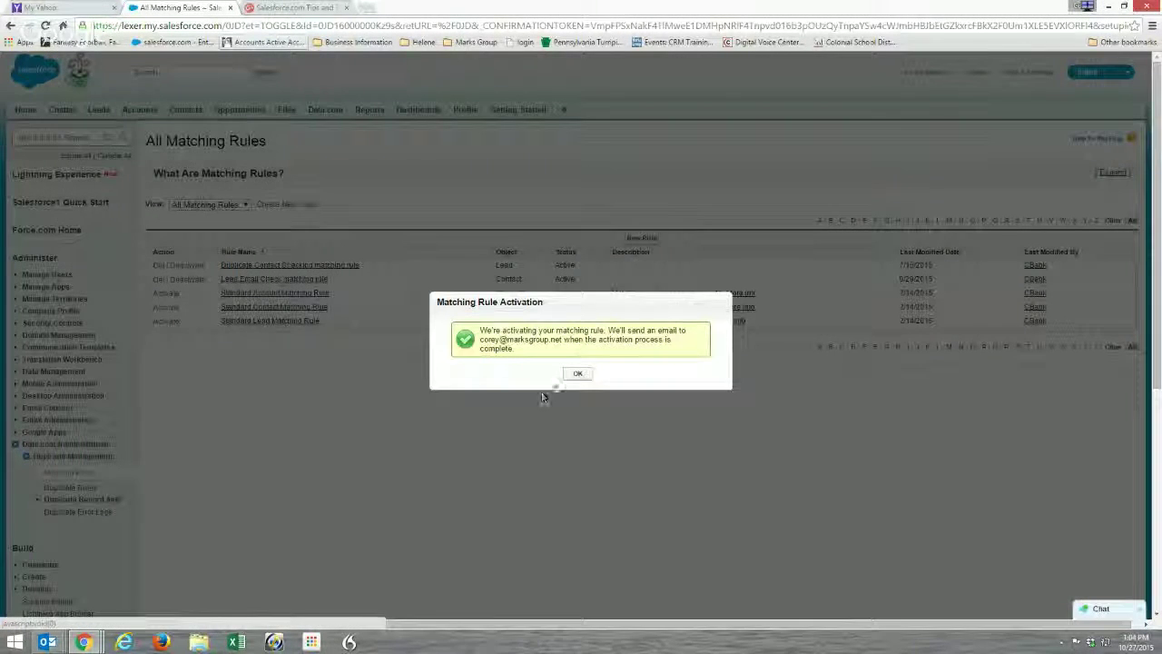
click(578, 373)
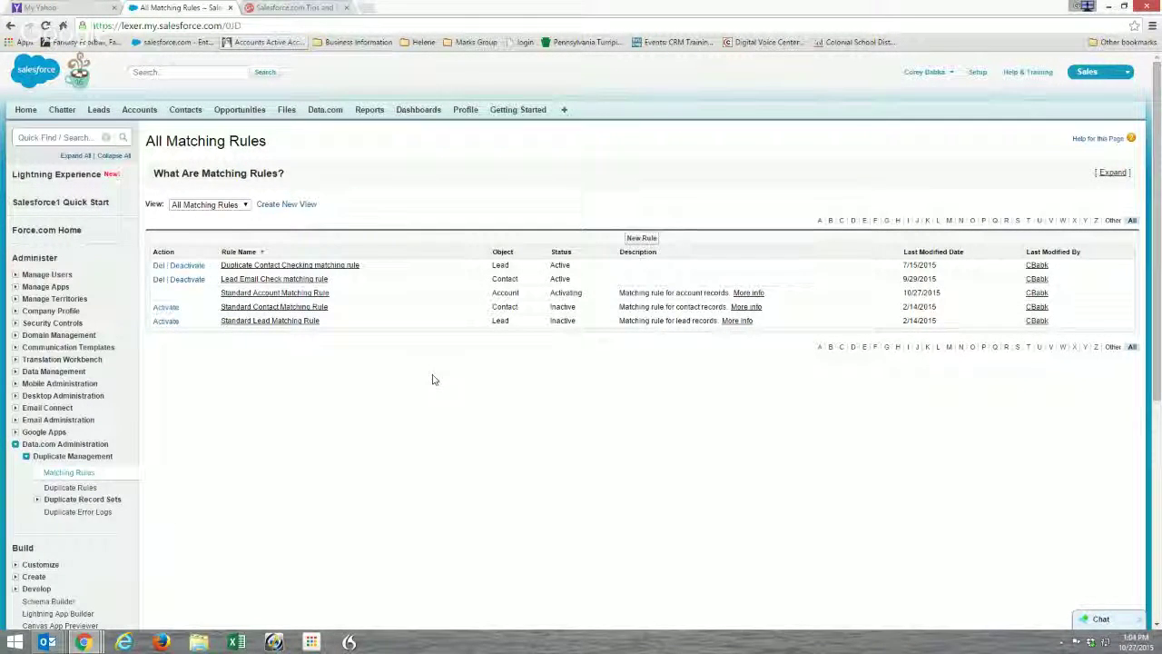
click(46, 25)
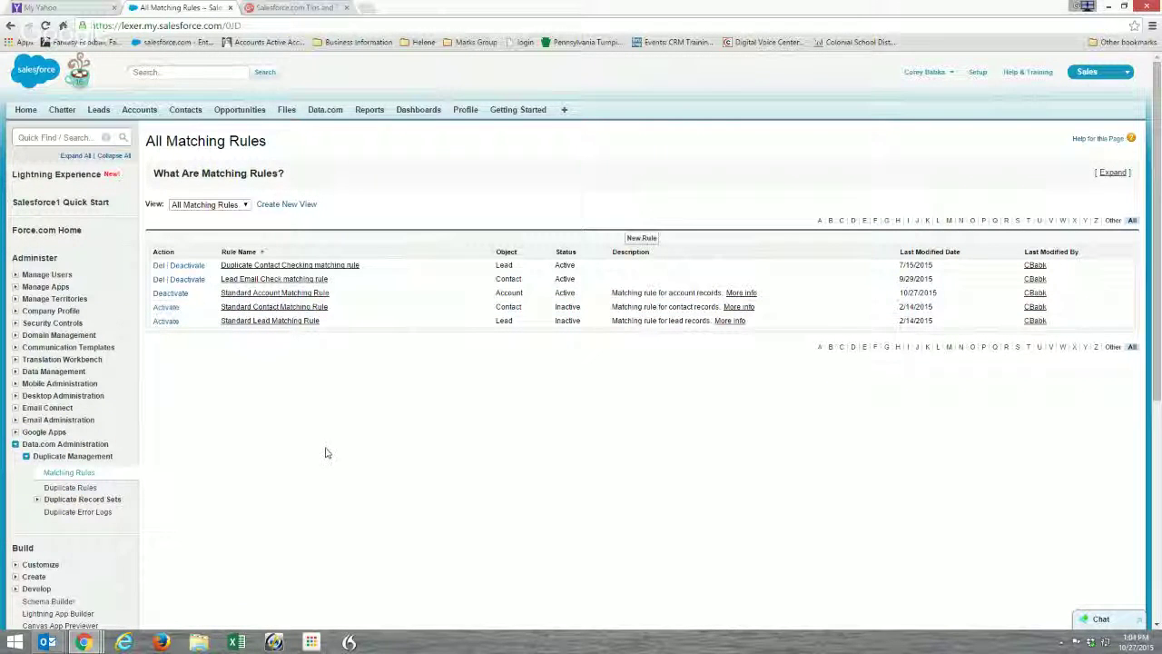
Start a new duplicate rule for the Account object and name it "Standard Account Match".
click(71, 487)
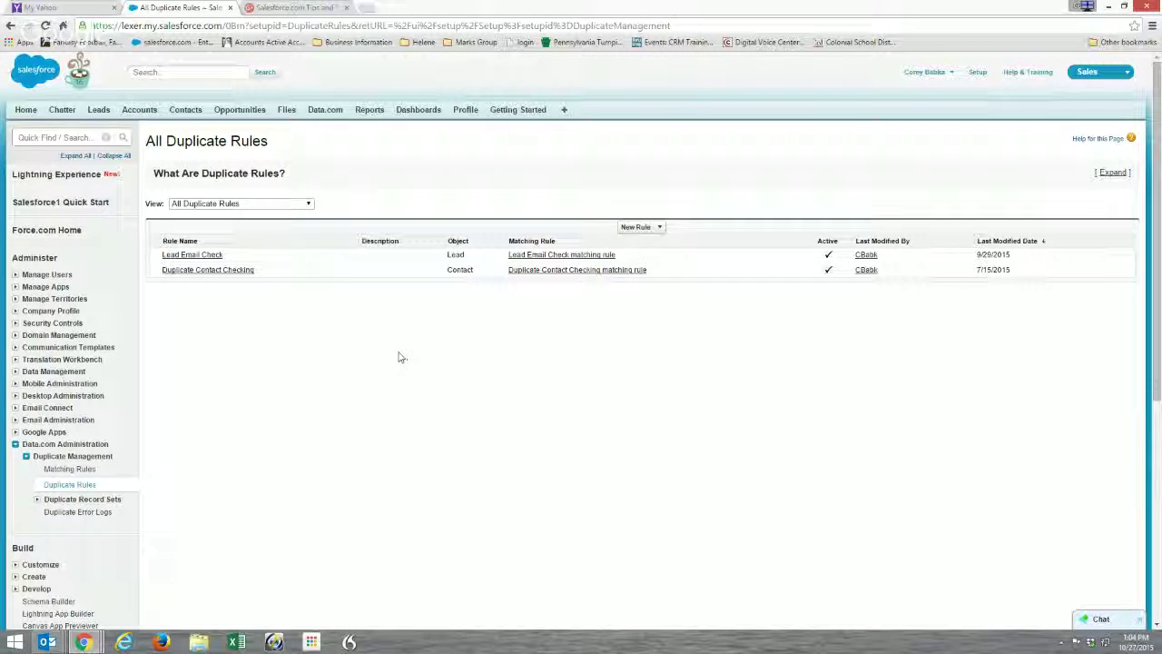
scroll(392, 349, down, 1)
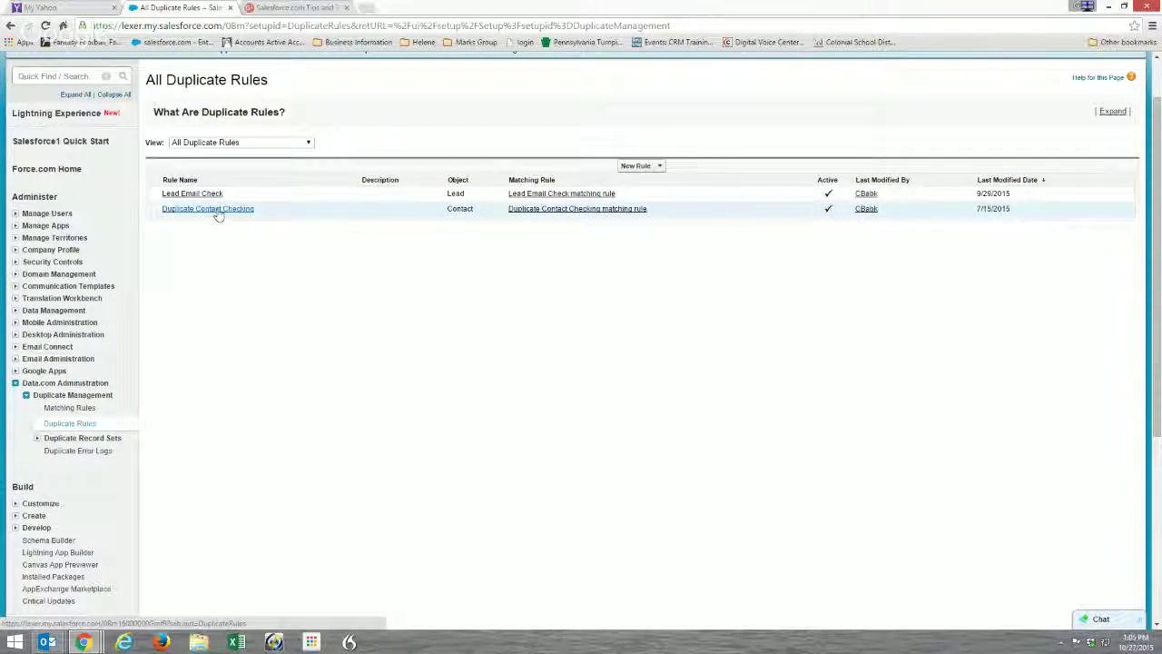
click(639, 167)
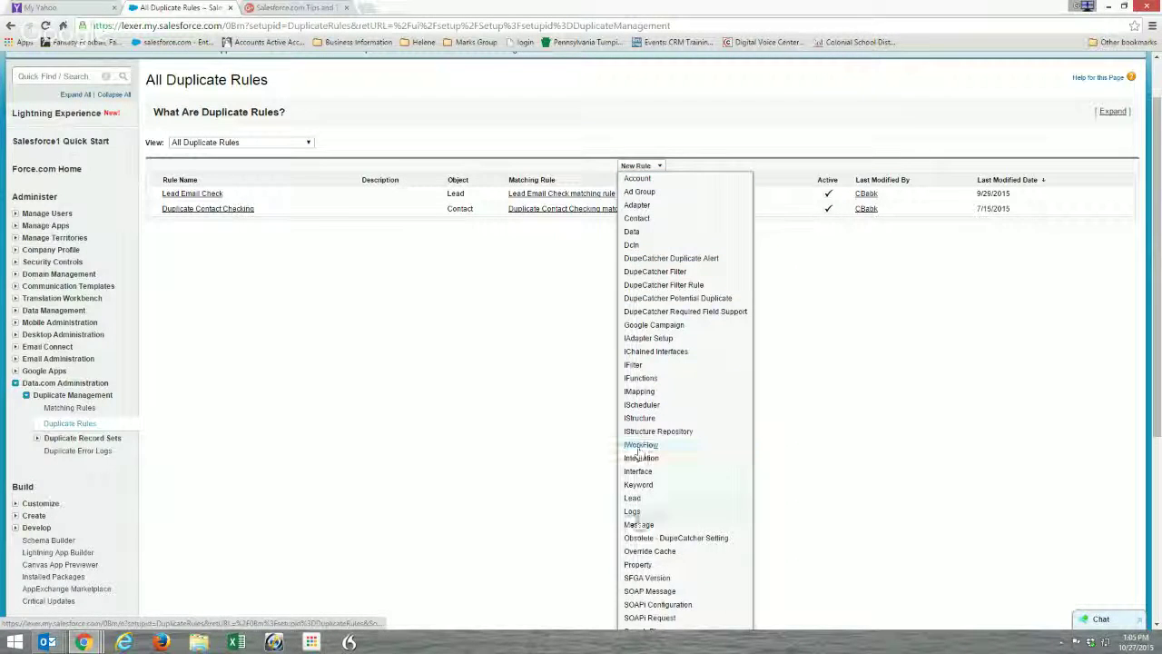
click(634, 183)
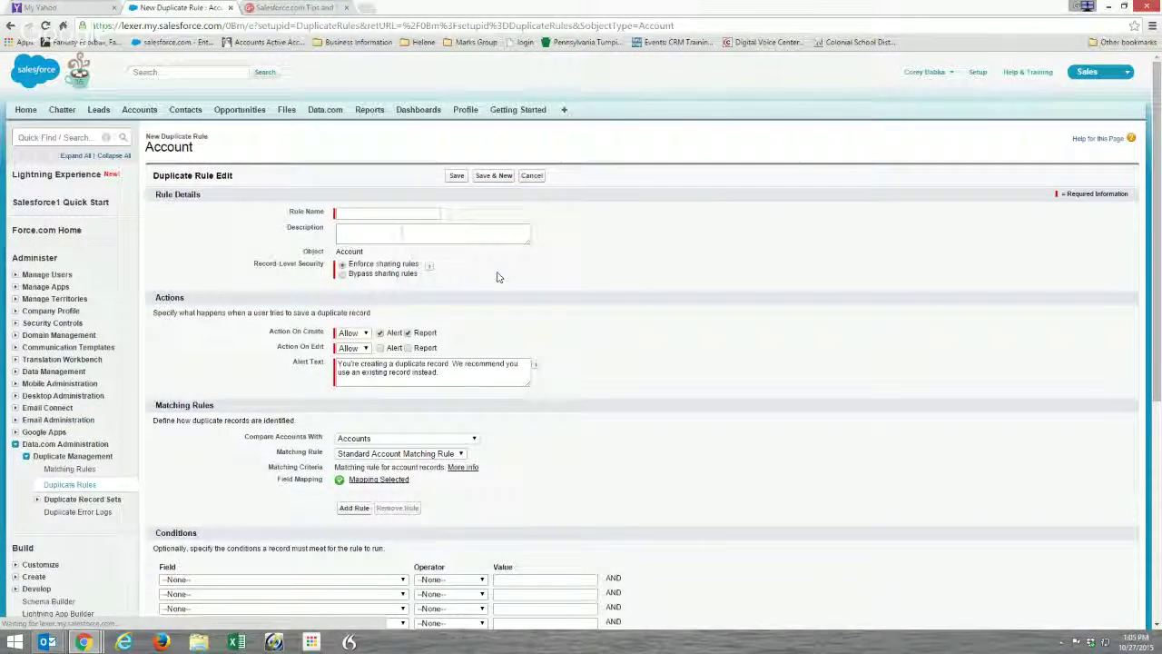
click(373, 211)
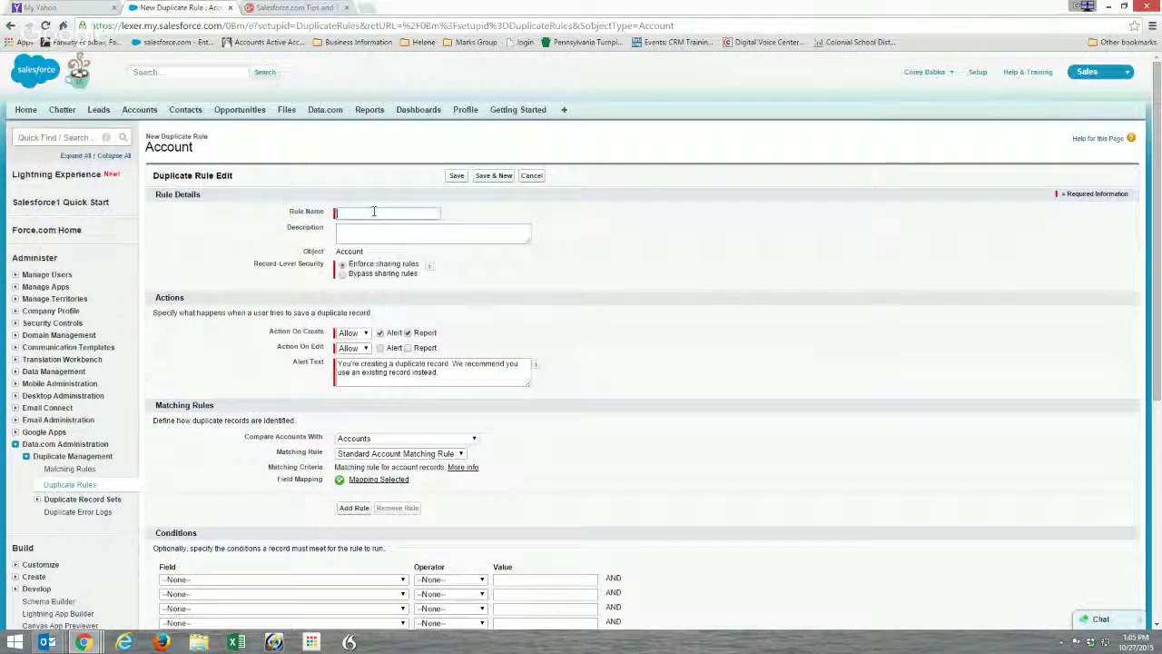
text(Standard Account Match)
key(Tab)
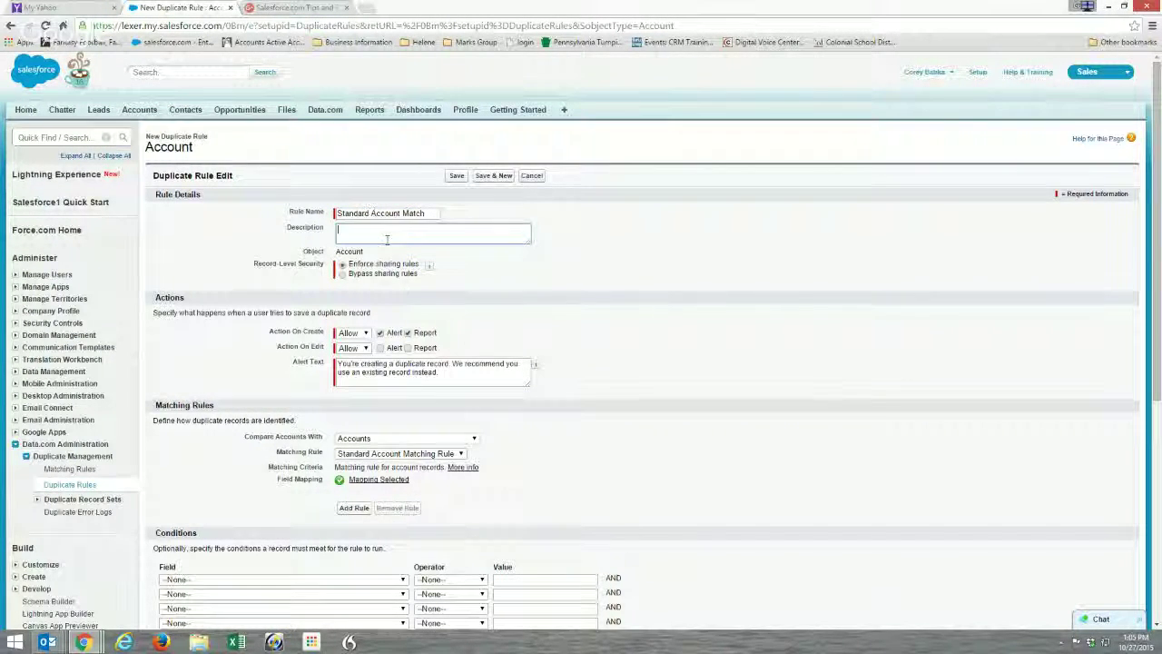
Enable Alert and Report for the rule's action on edit, with Standard Account Matching Rule as its matching rule.
scroll(646, 355, down, 1)
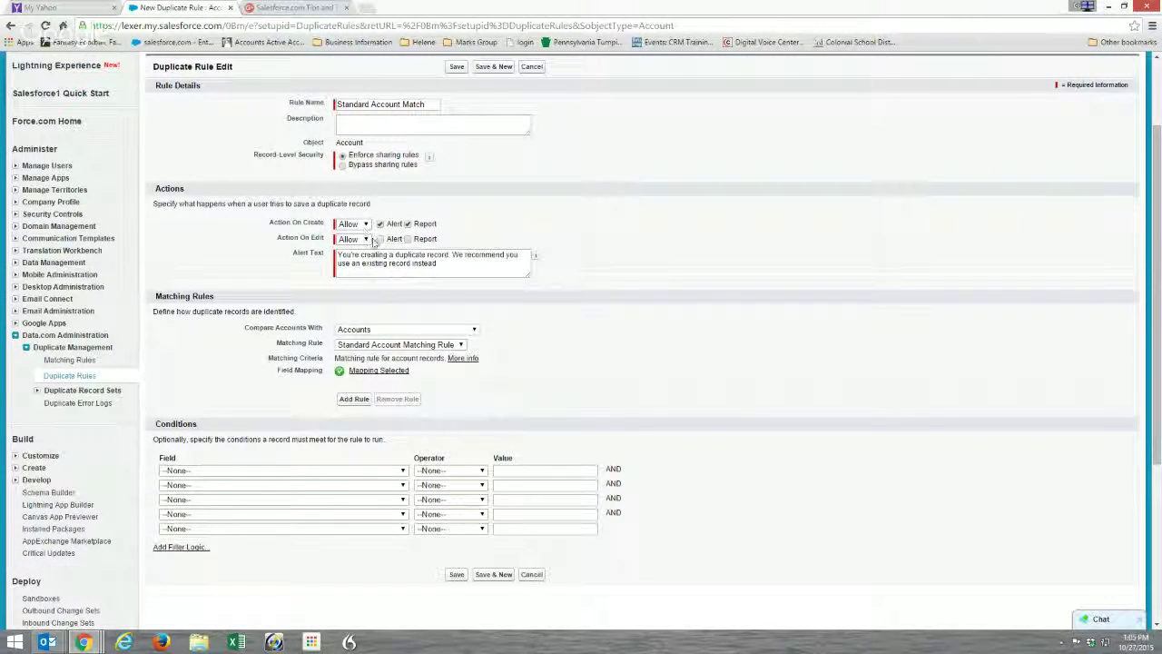
click(408, 239)
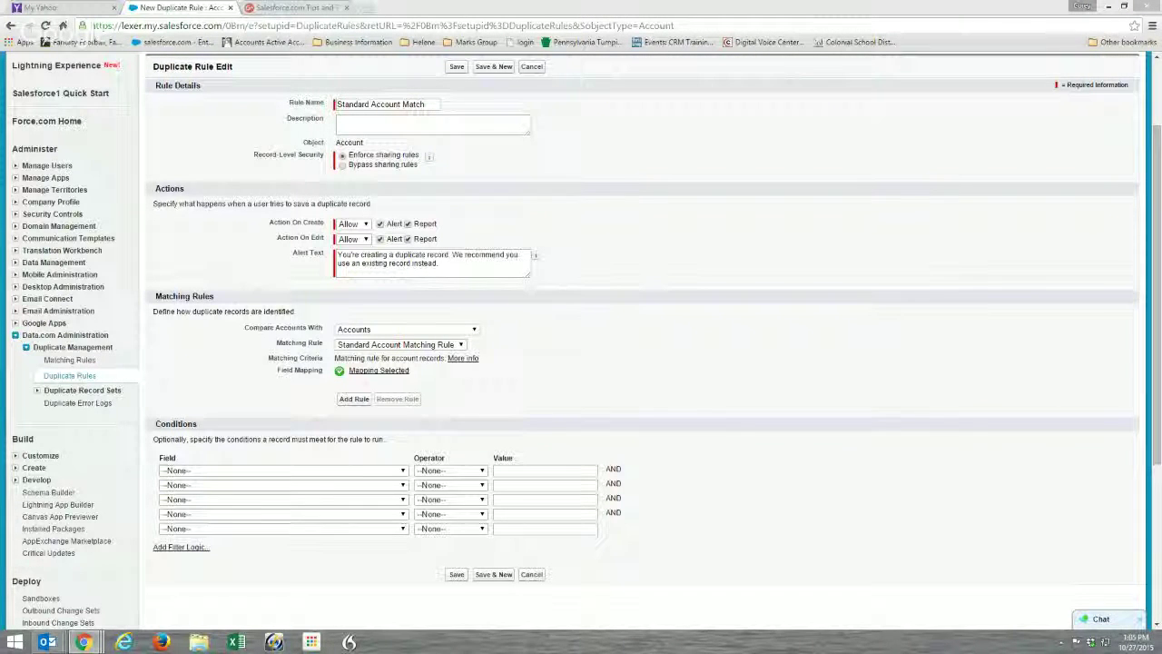
click(461, 344)
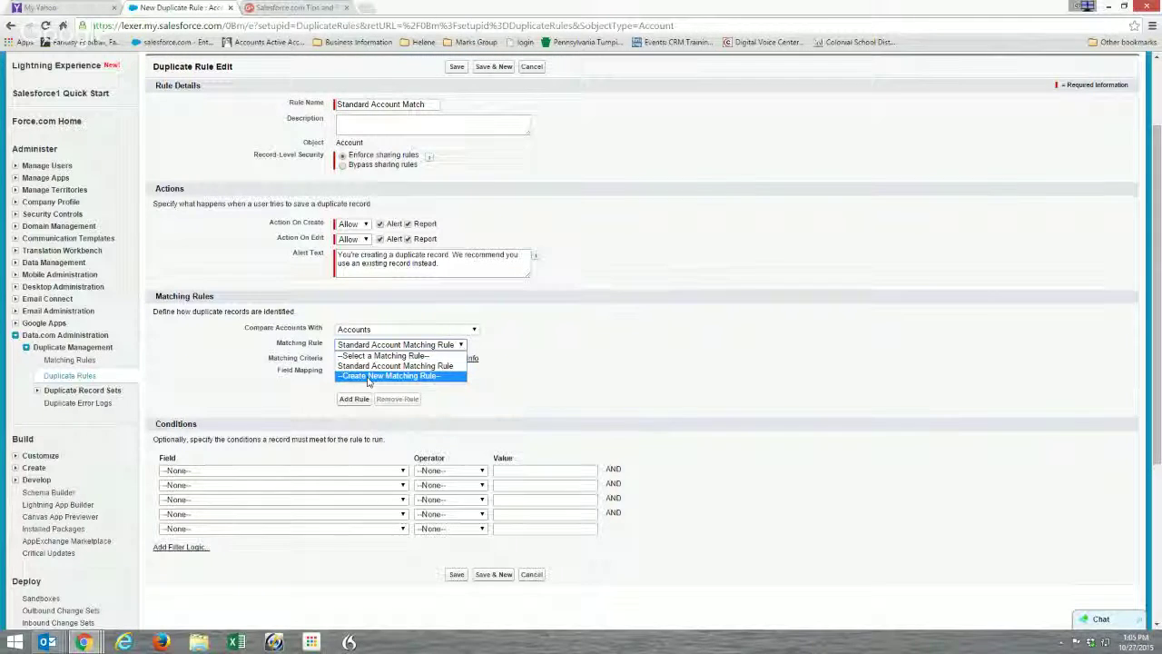
click(400, 365)
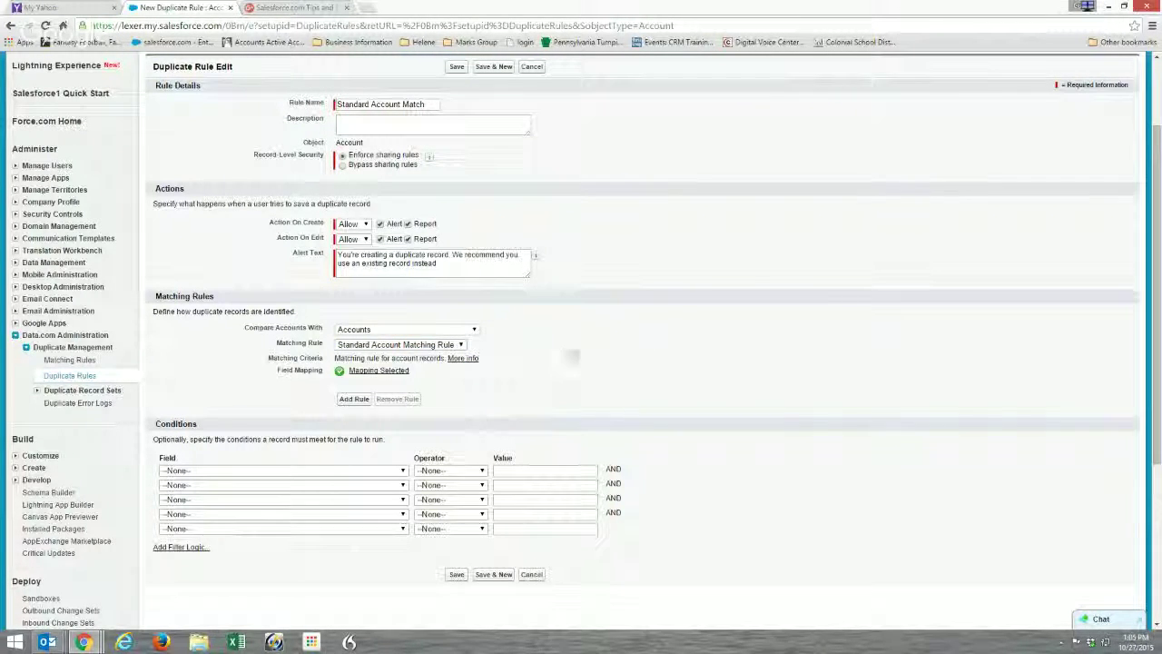
Save the Standard Account Match duplicate rule and activate it.
scroll(570, 356, down, 1)
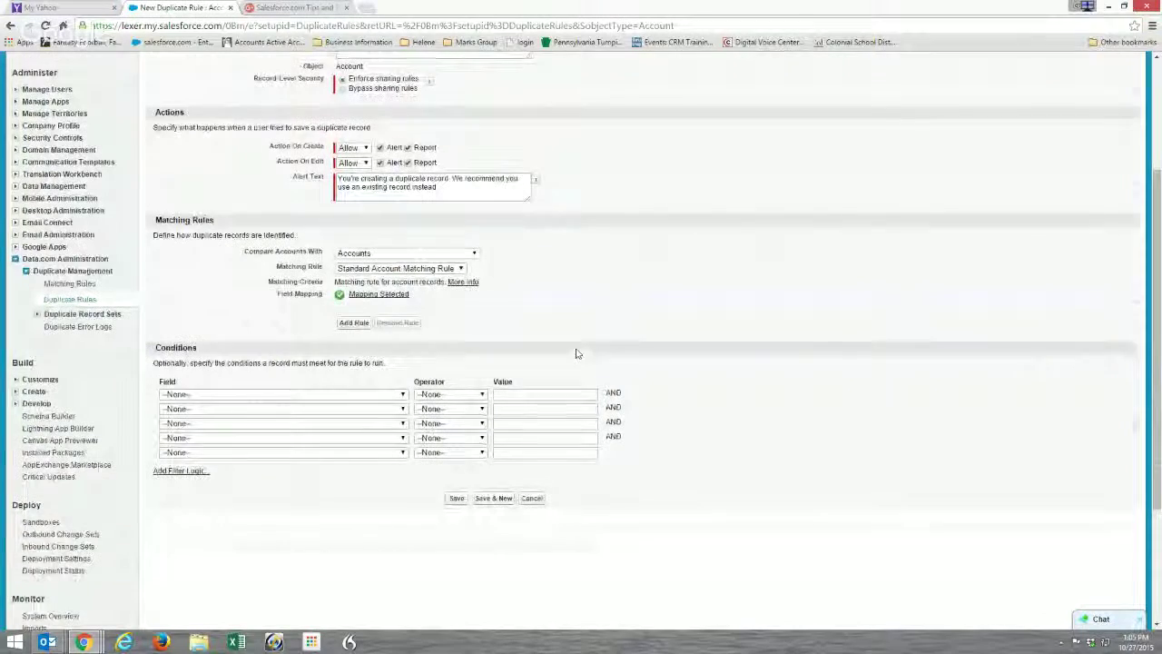
click(457, 501)
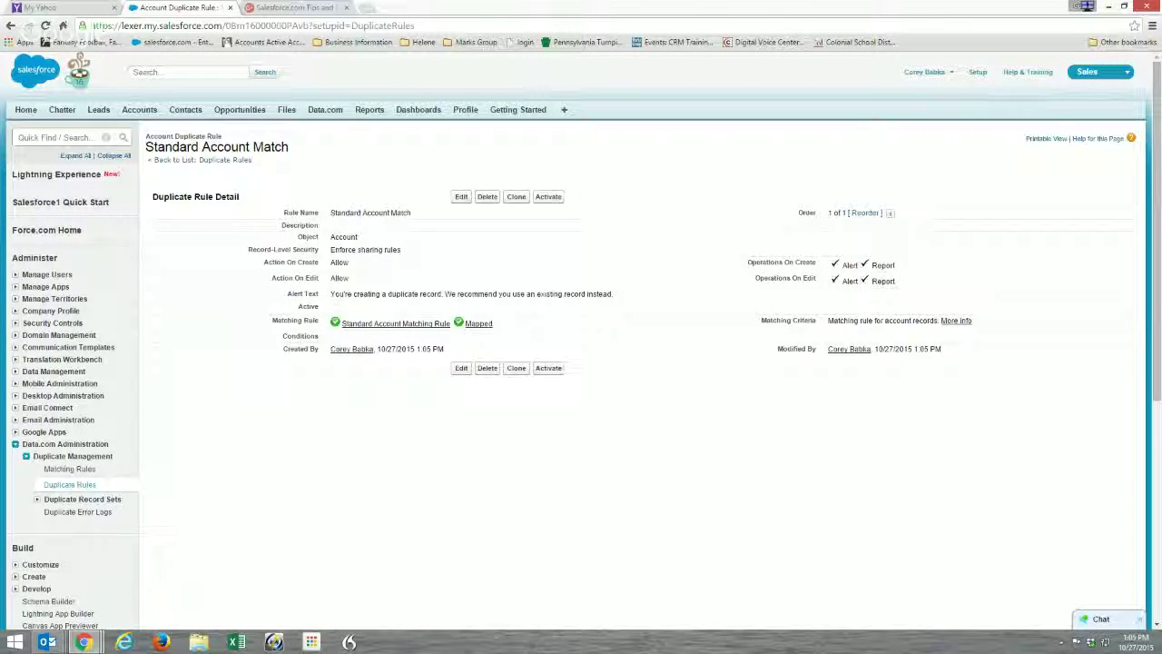
click(548, 196)
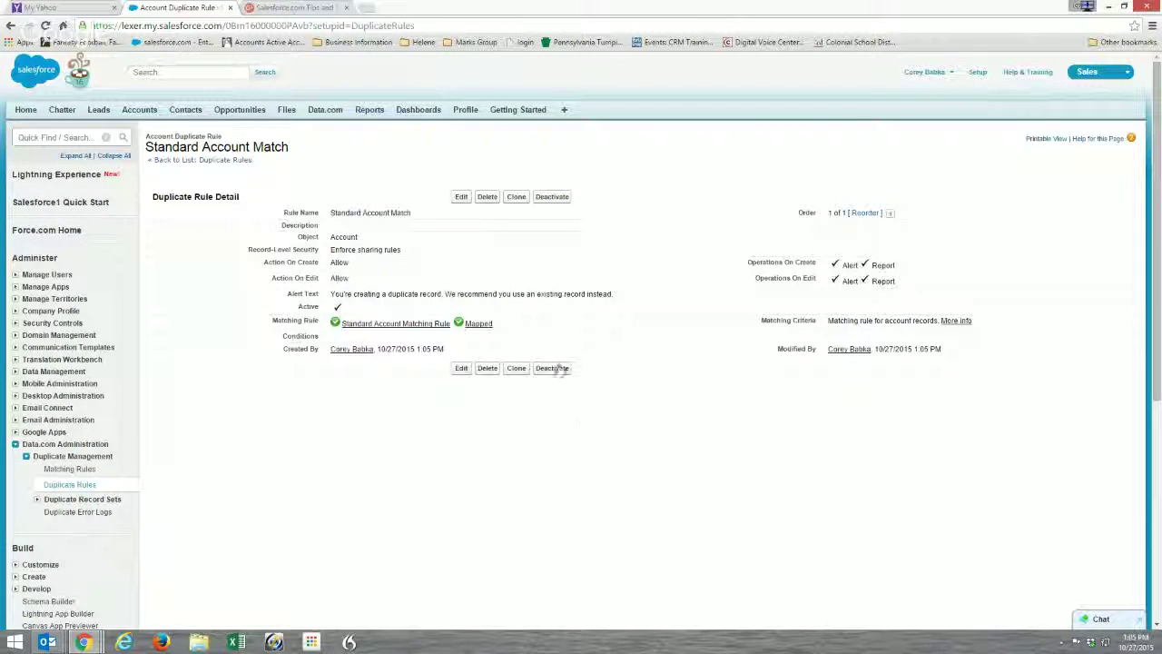
Open the Accounts home page in a separate browser tab and close the Google+ event page.
right_click(146, 109)
click(164, 120)
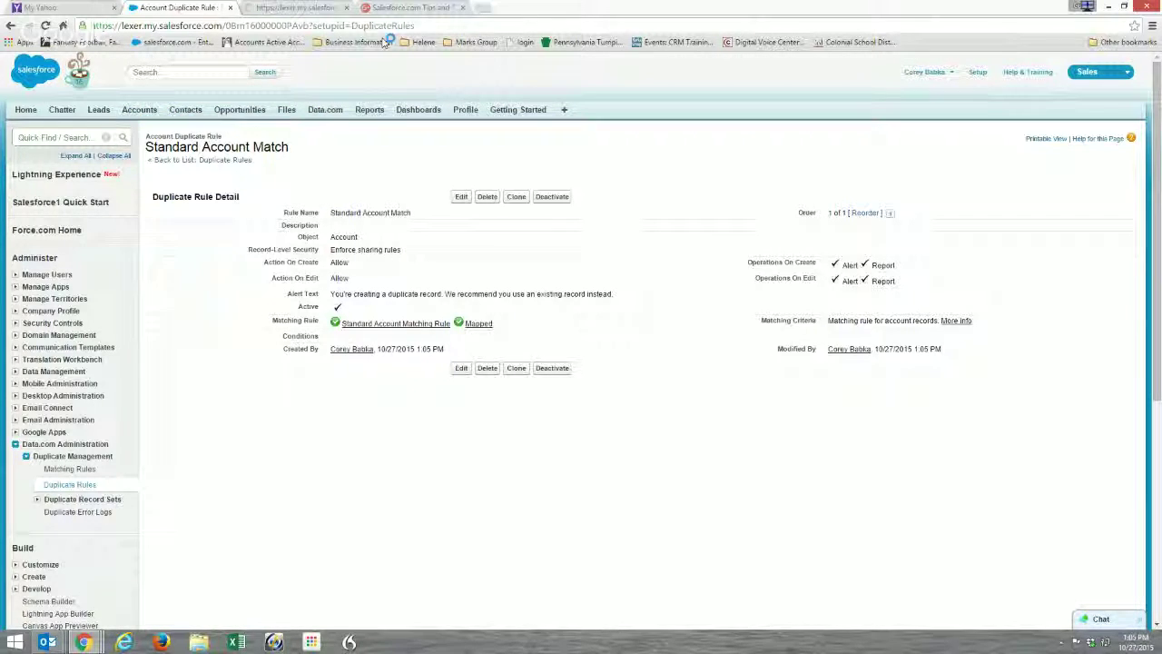
click(286, 8)
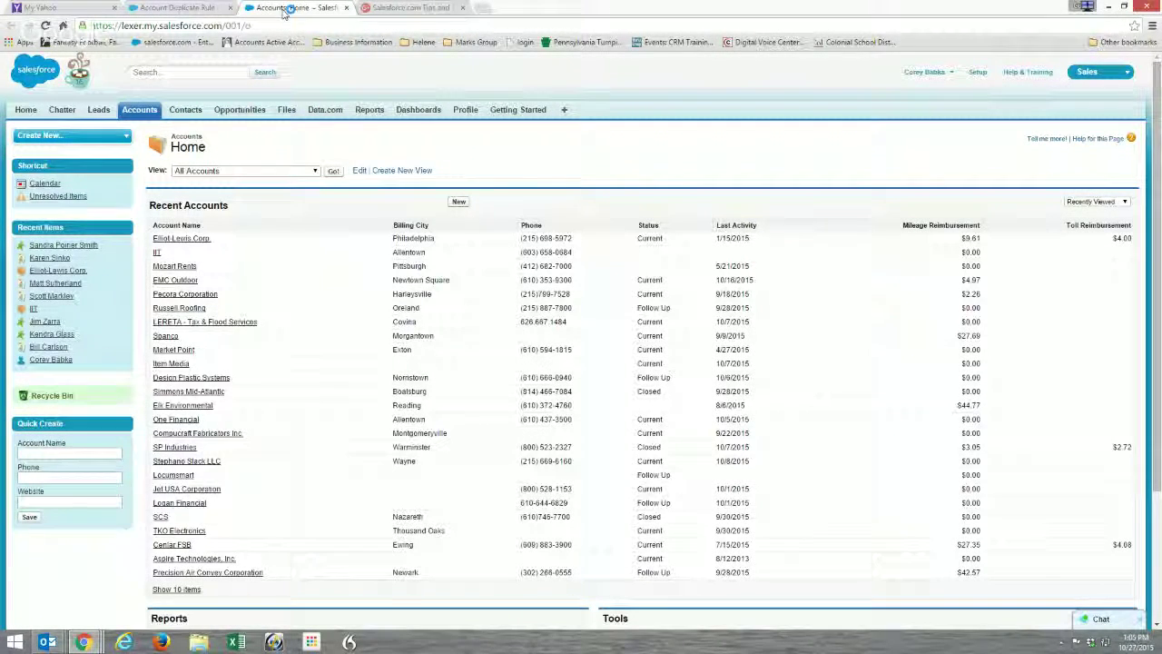
click(462, 7)
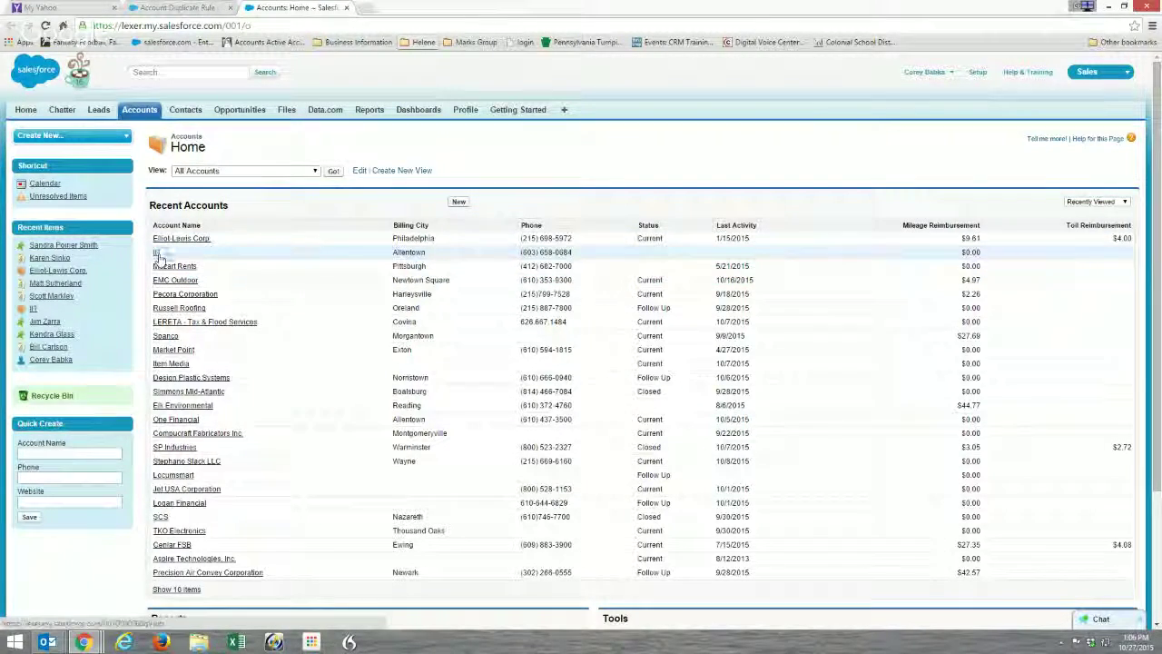
Quick-create an account named "IIT" and open its new record.
click(79, 451)
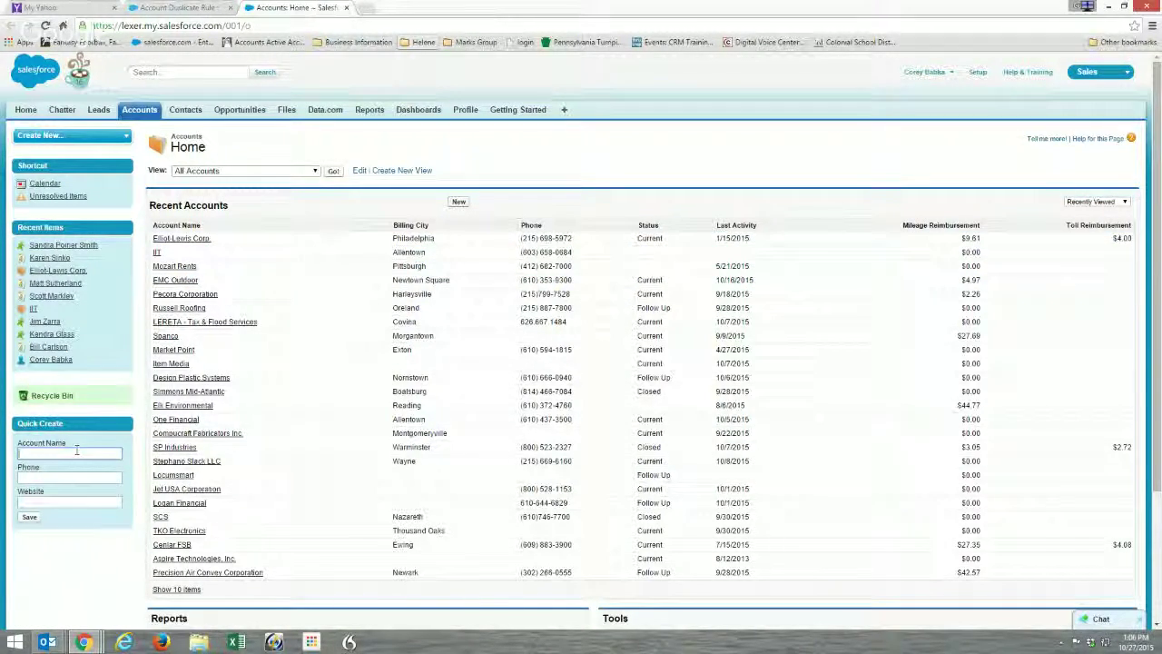
text(IIT)
click(28, 517)
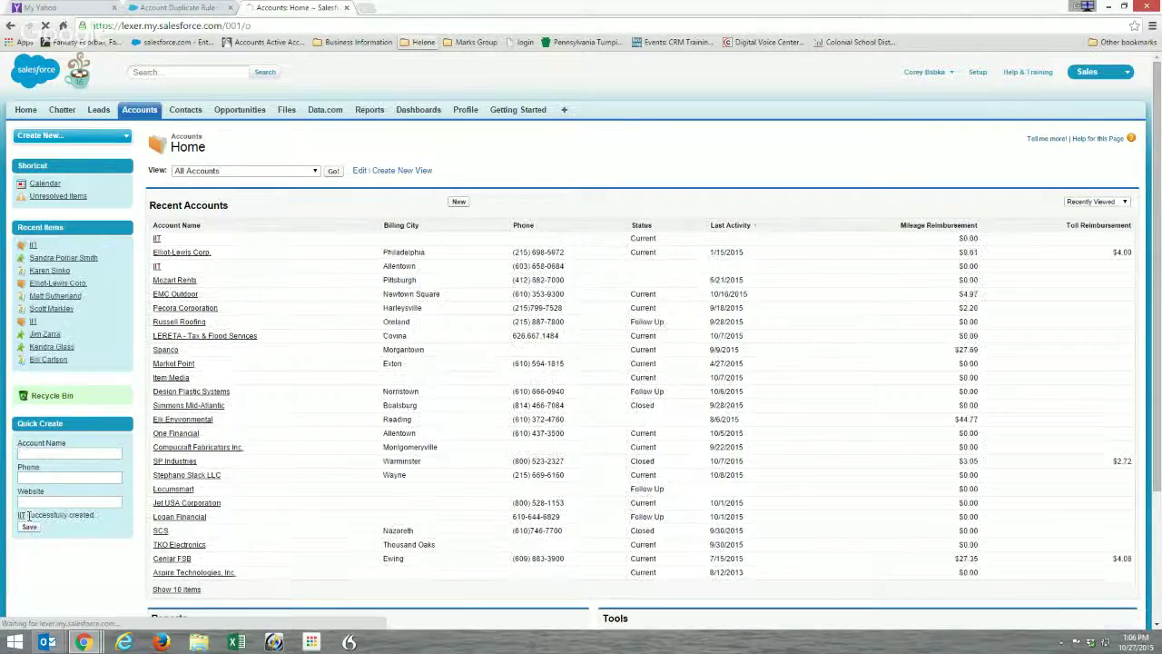
click(157, 240)
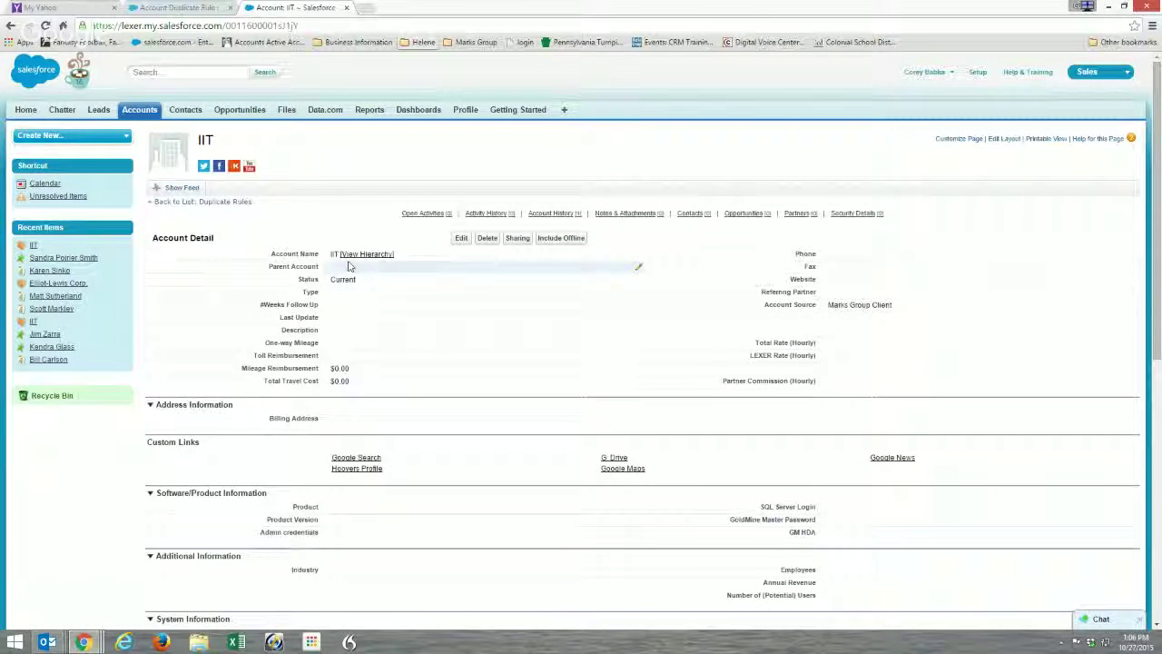
Delete the newly created IIT test account.
click(486, 238)
click(605, 101)
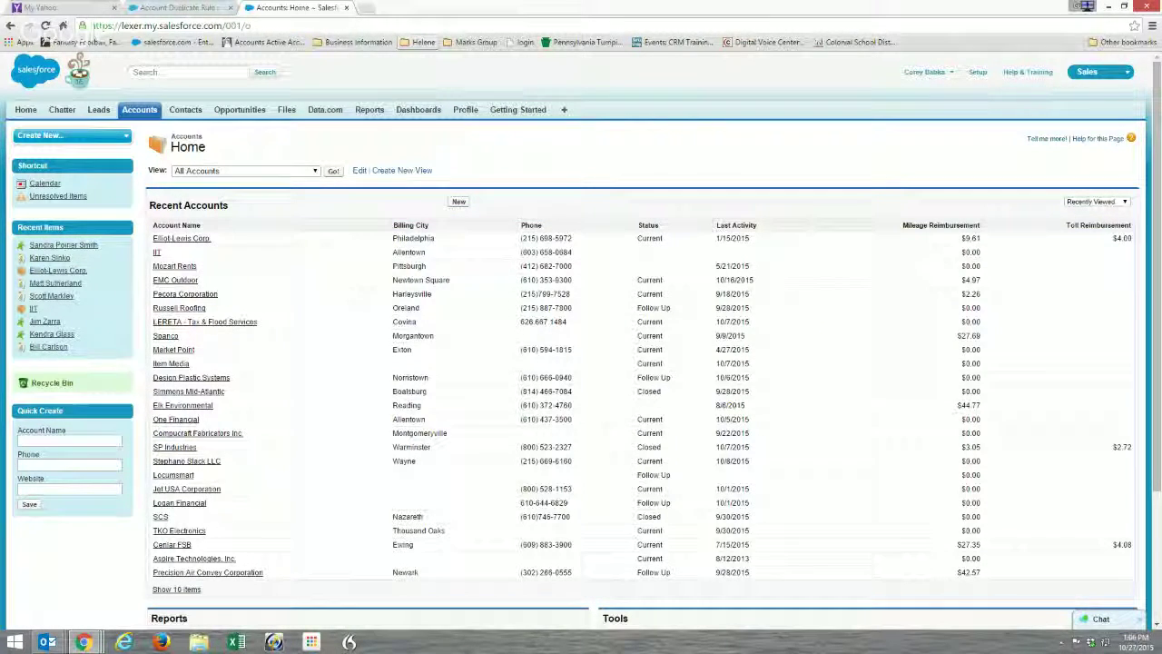
Create and save a new account named "Mozart Rents" with only the account name filled in.
click(458, 204)
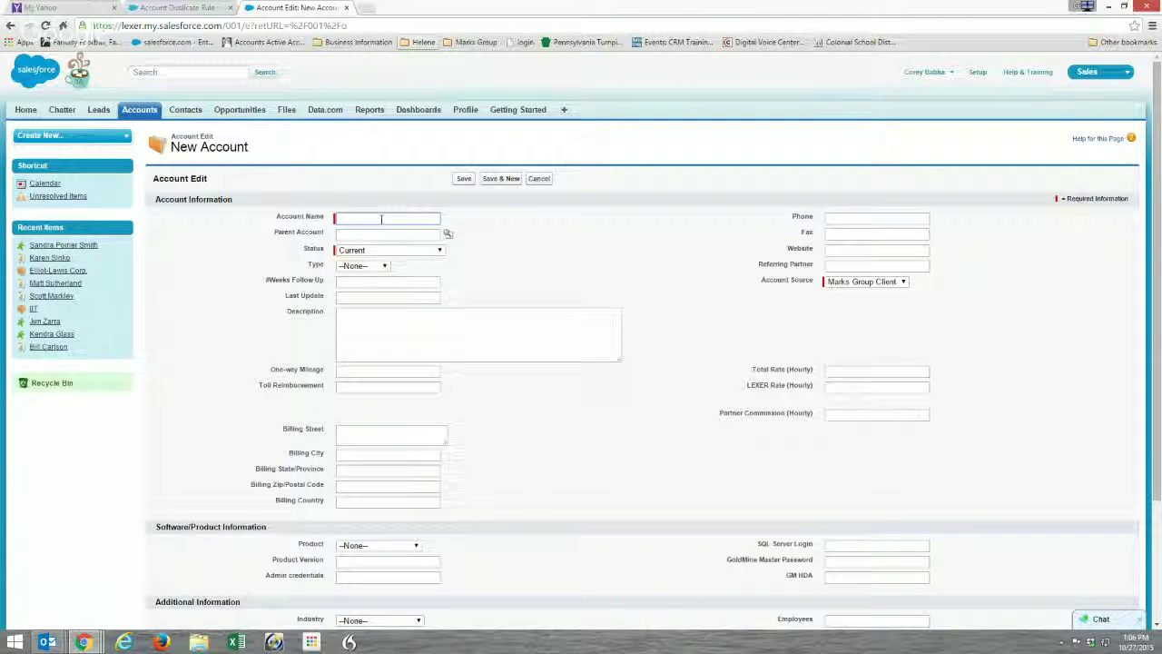
text(Mozart Renf)
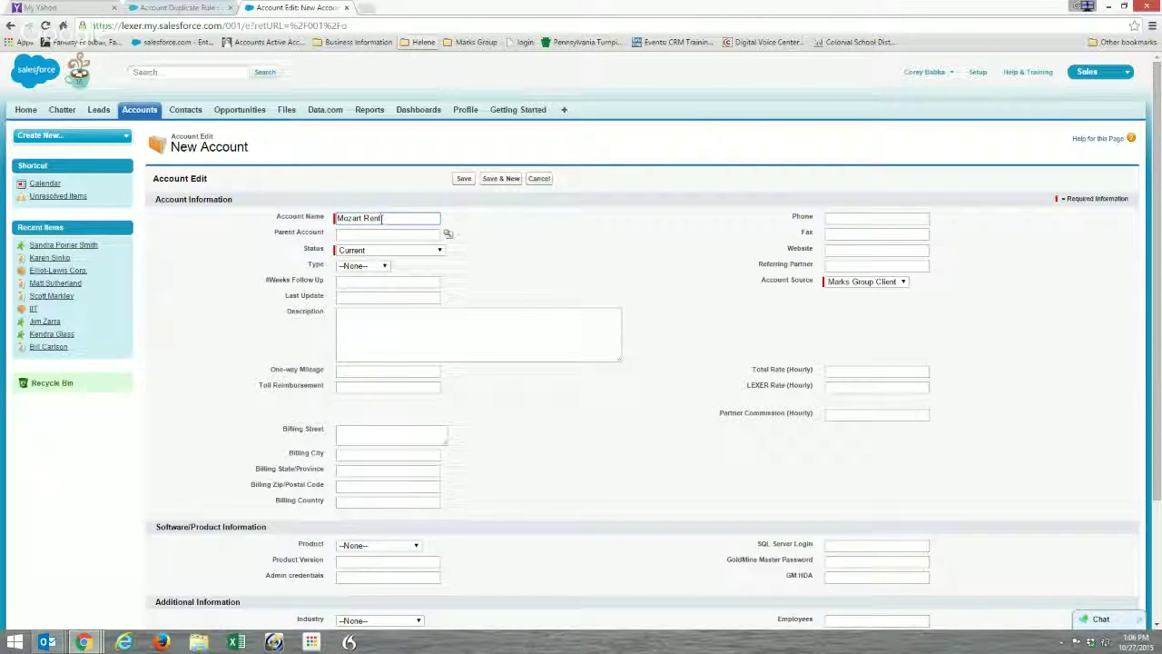
text(s)
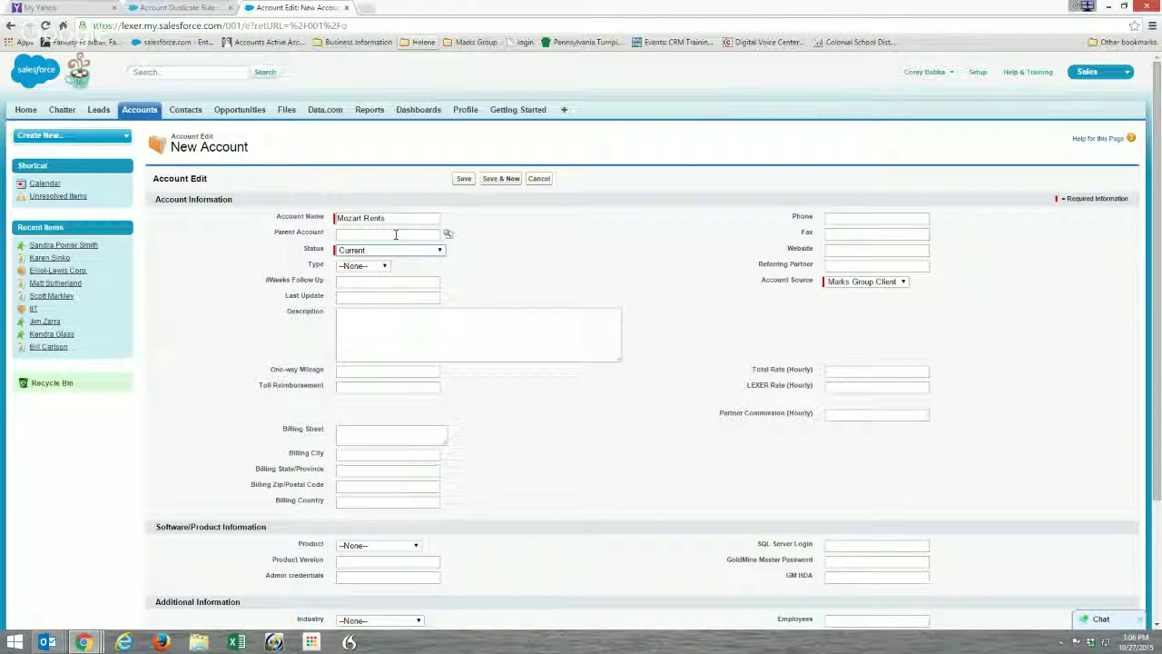
click(464, 179)
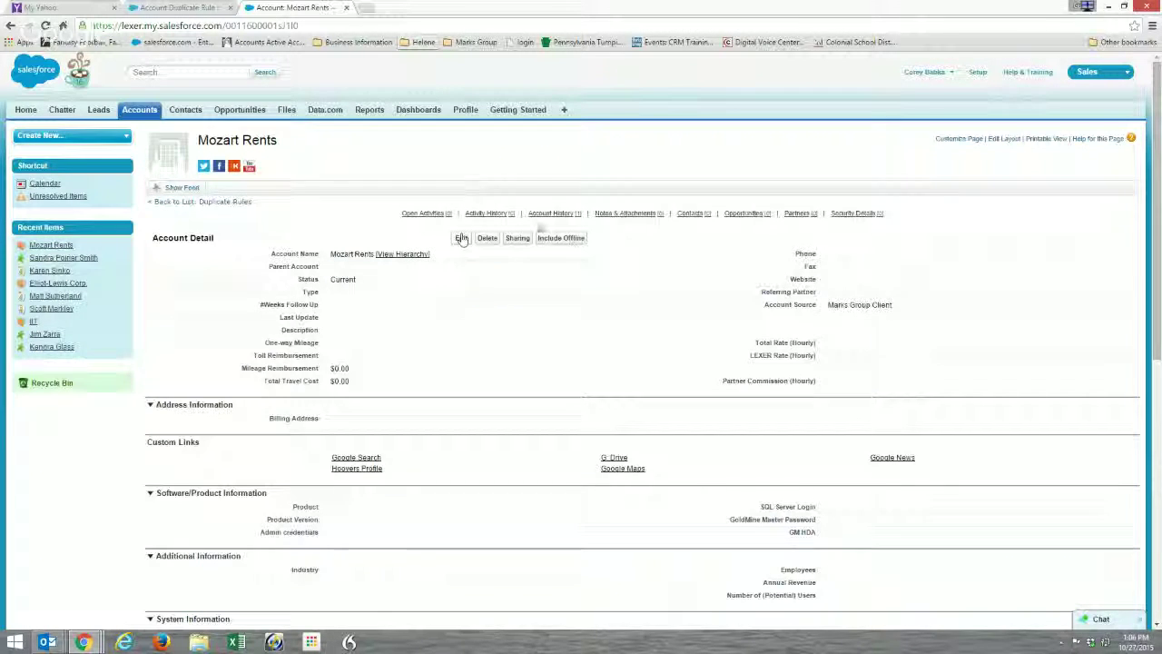
Review the field mapping of the matching rule used by the Standard Account Match duplicate rule.
click(346, 9)
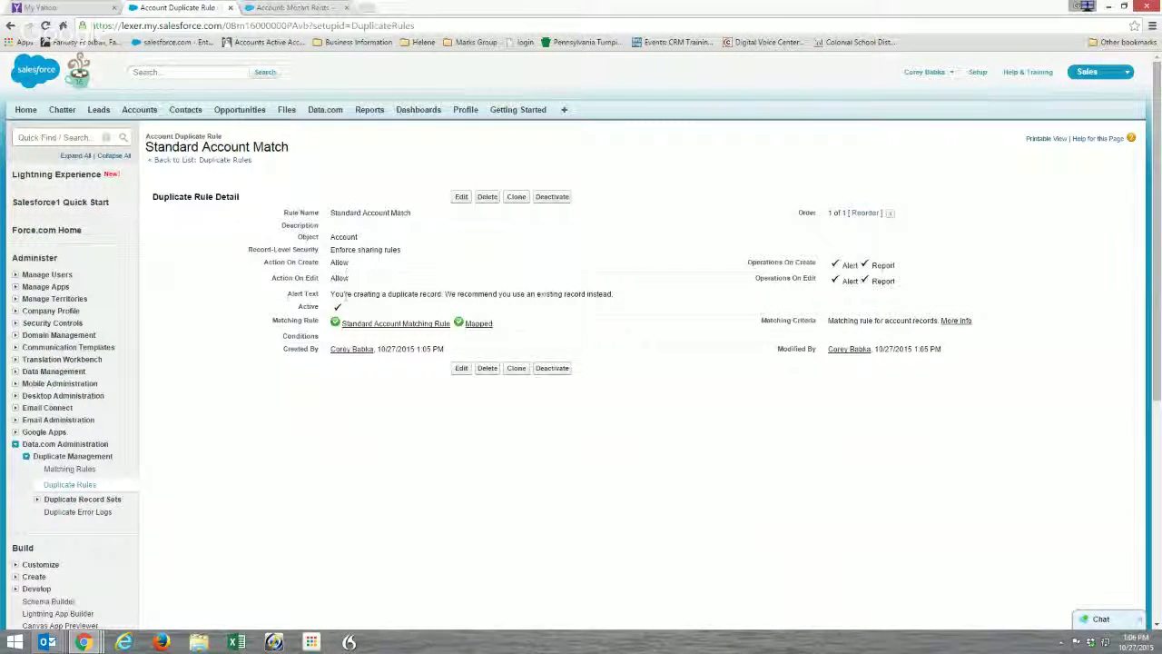
click(475, 324)
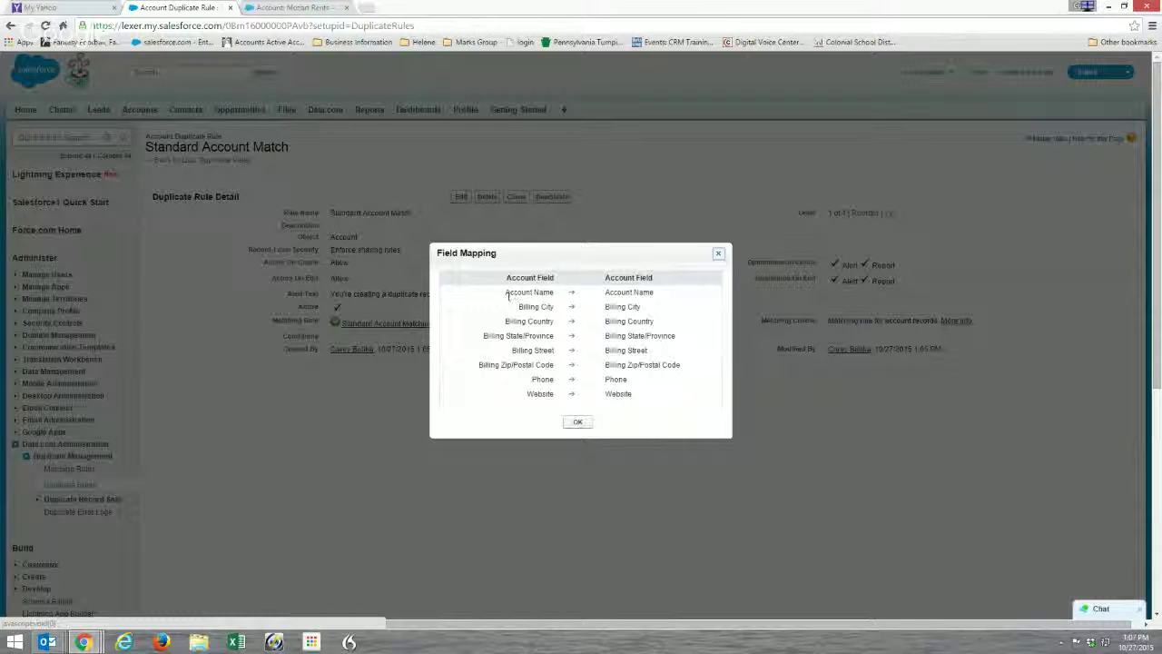
drag(525, 293, 604, 323)
click(590, 331)
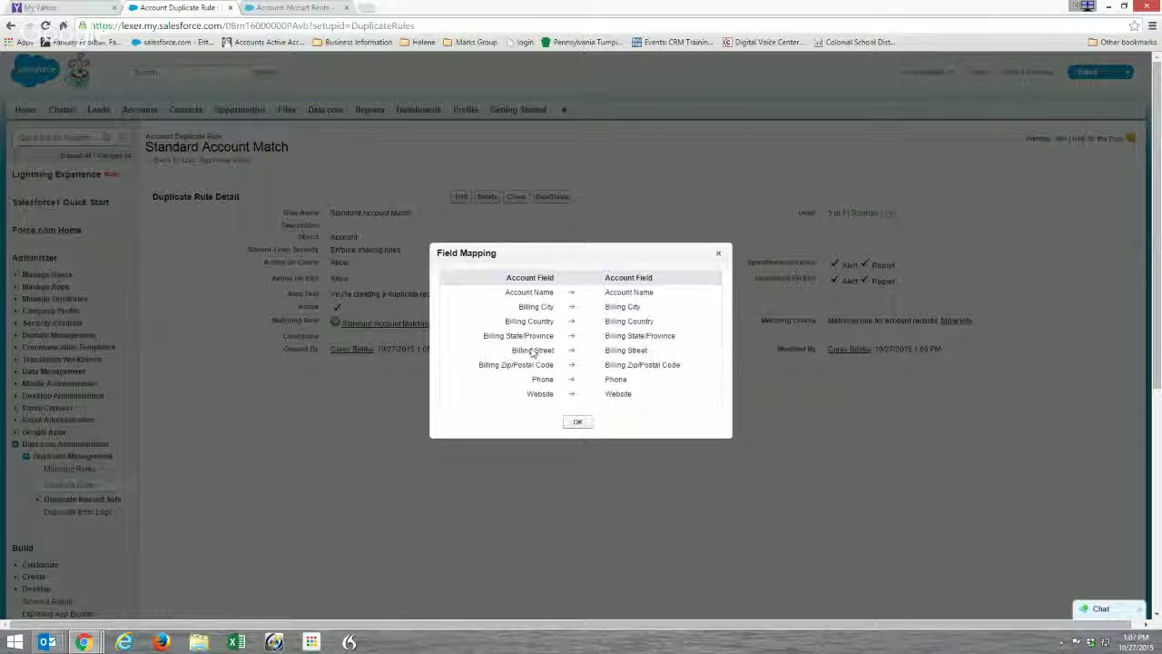
click(572, 423)
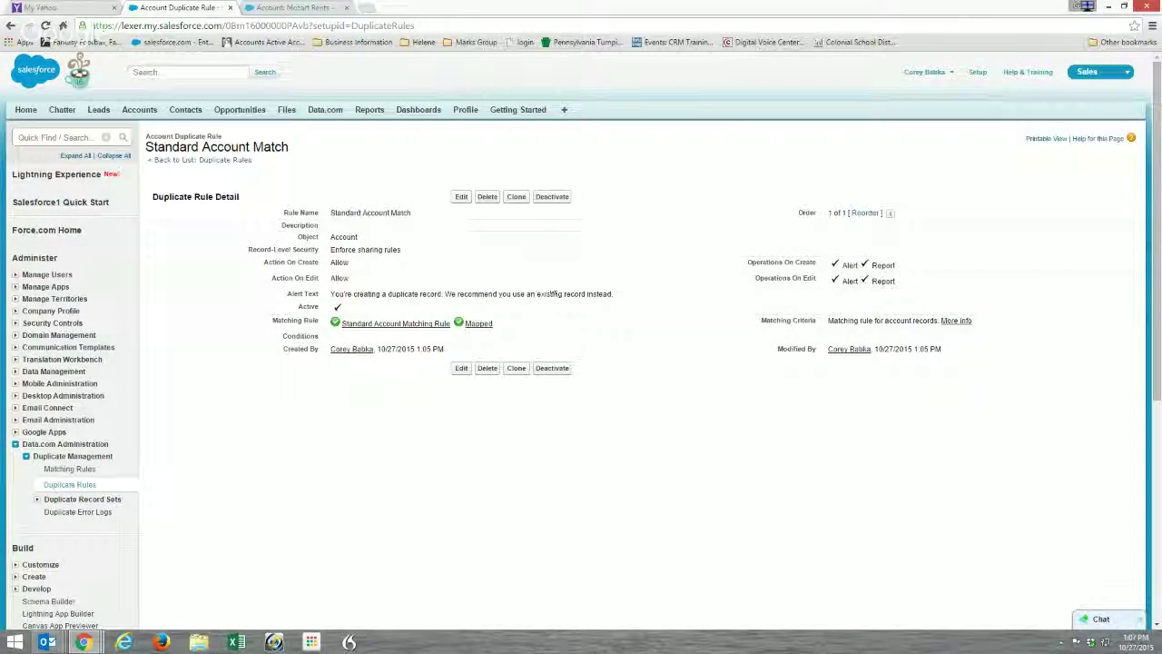
Return to the new Mozart Rents test account and delete it.
click(261, 11)
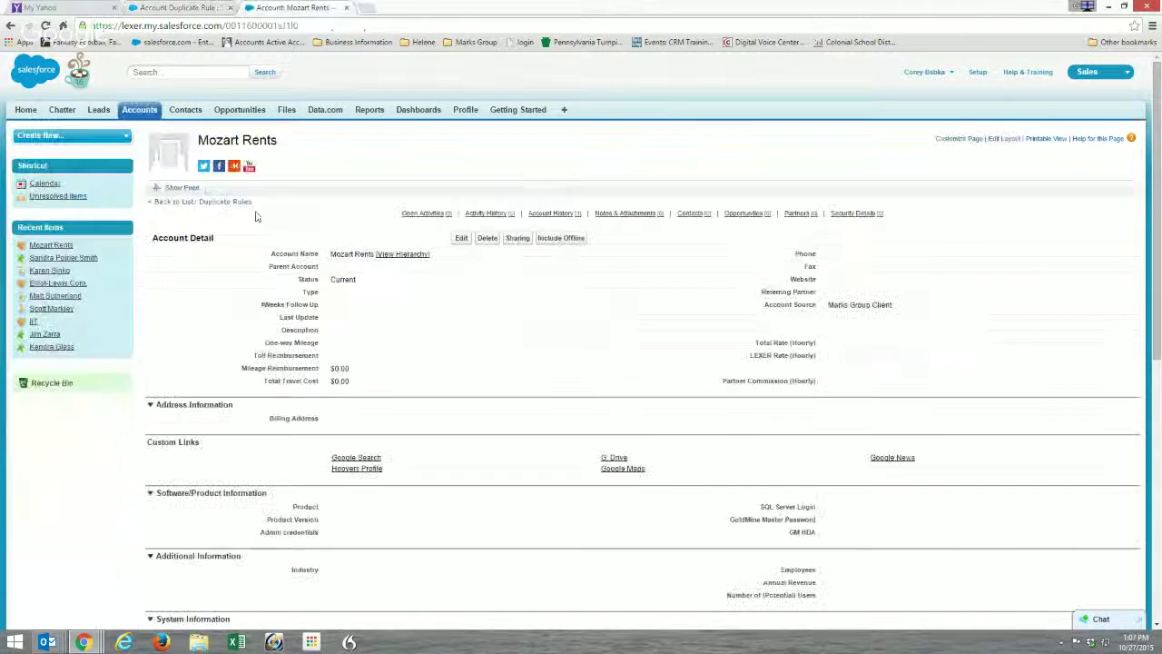
click(487, 238)
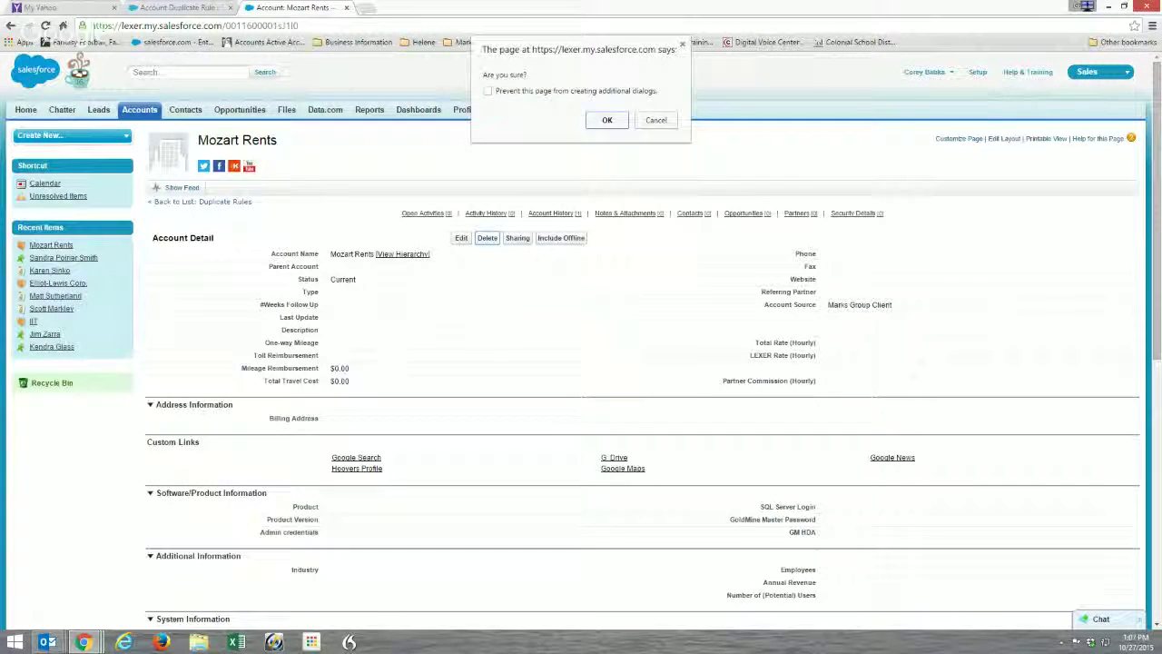
click(605, 120)
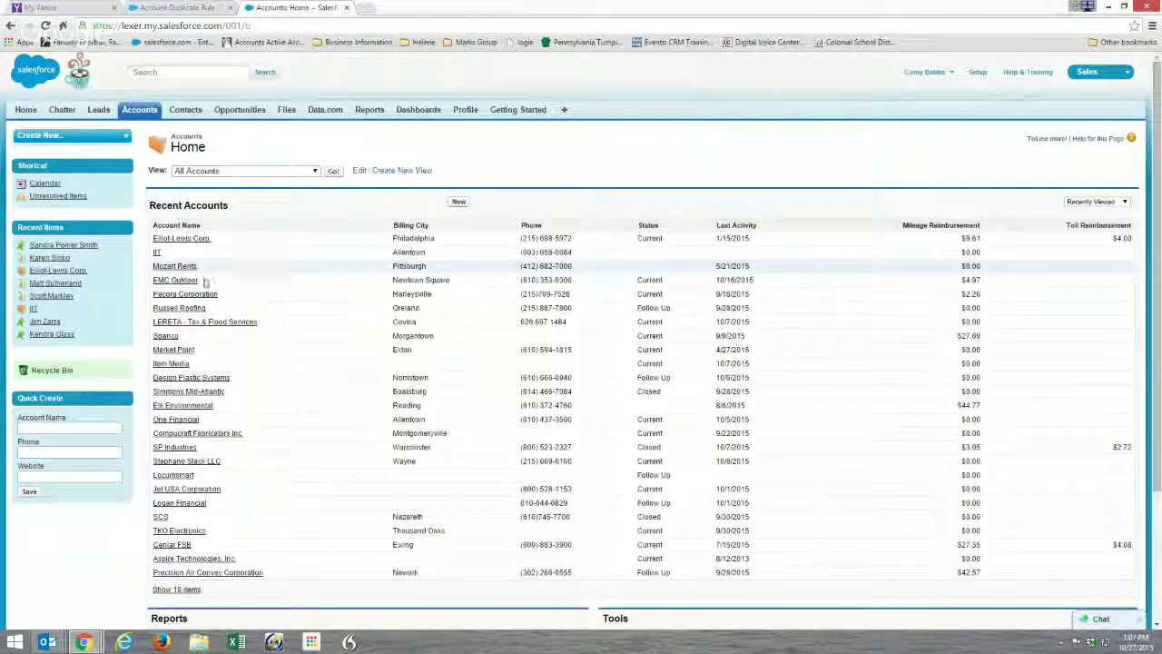
Open the existing Mozart Rents account and look up its billing address details, cancelling the edit.
click(177, 266)
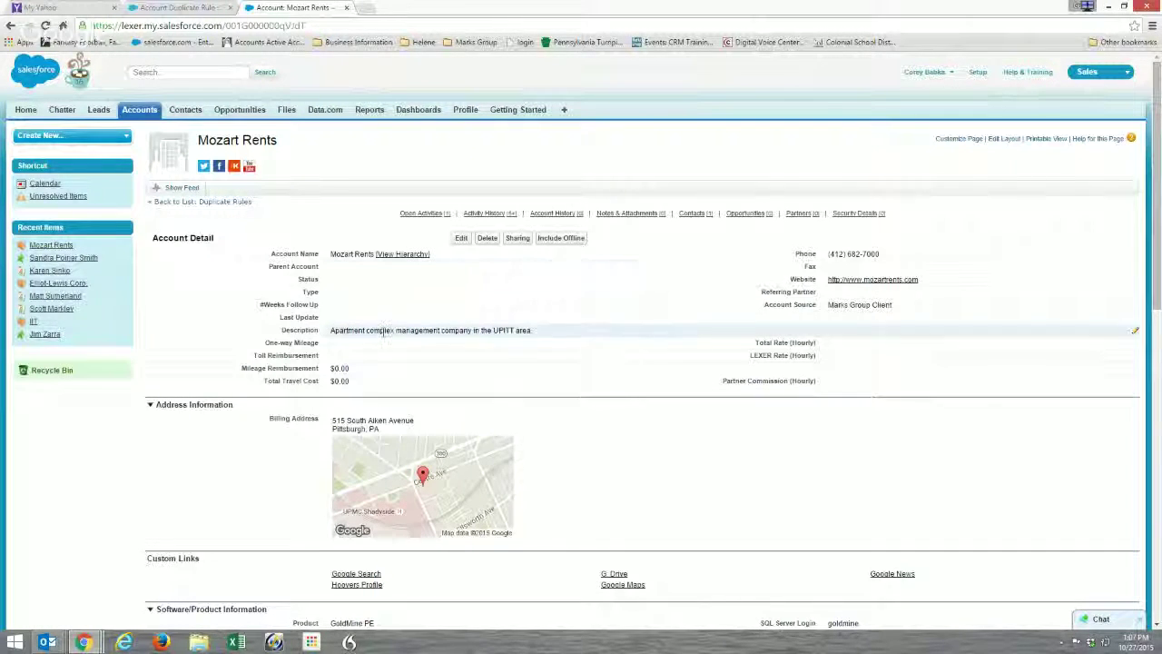
double_click(382, 430)
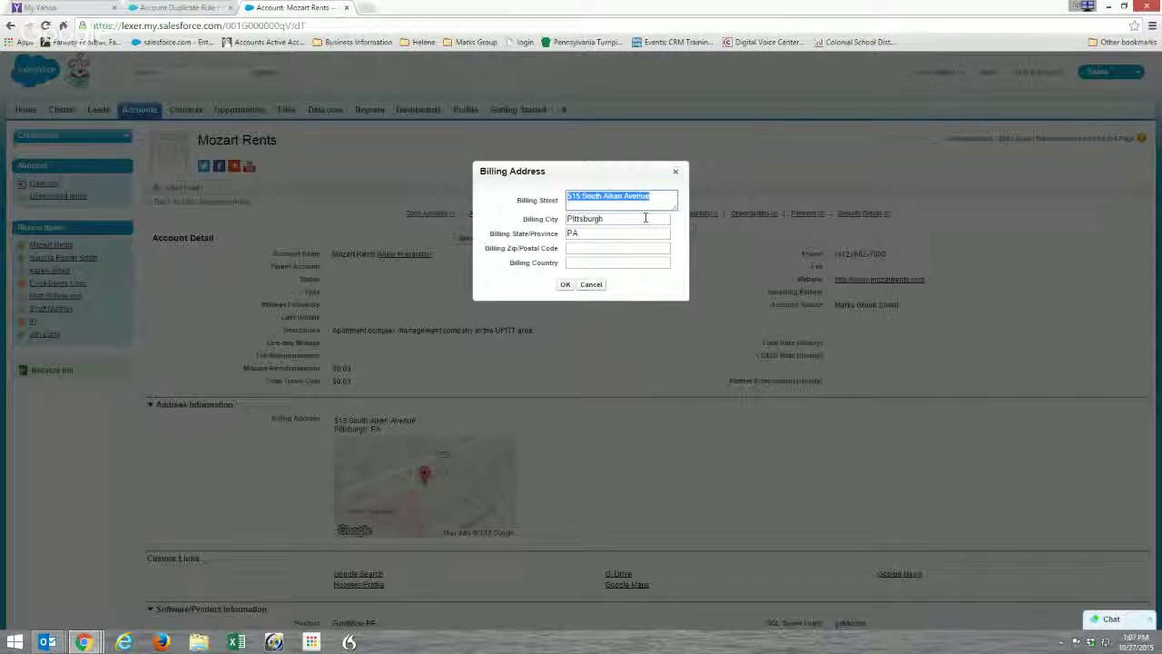
click(595, 284)
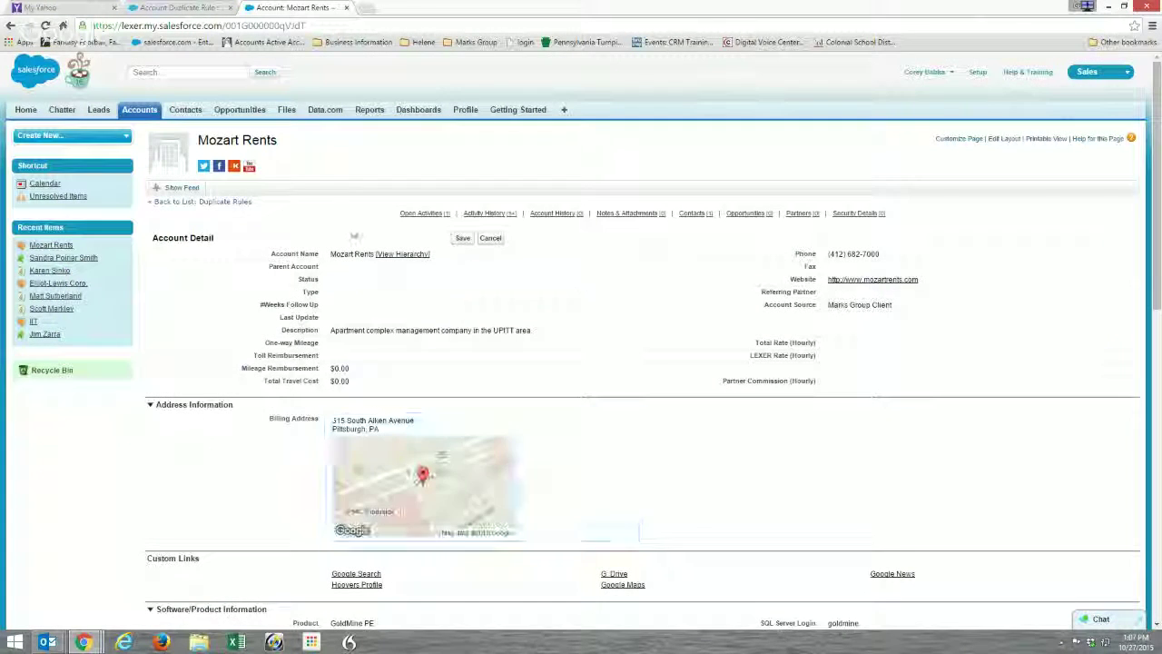
click(487, 242)
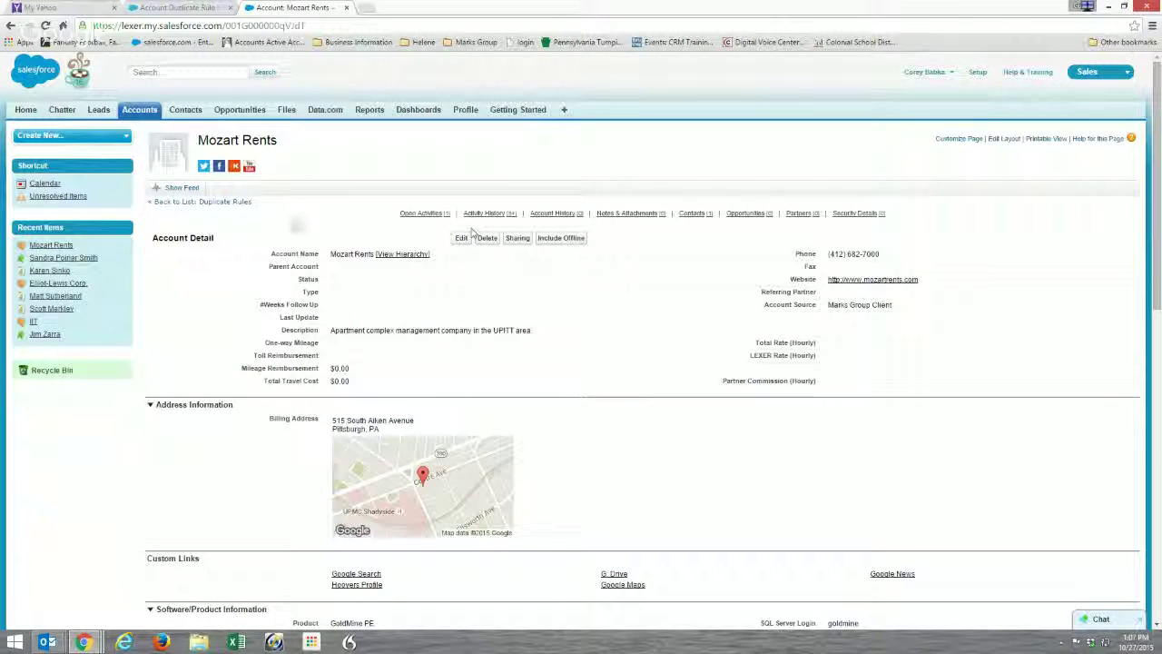
Start a new account from the Accounts home page and name it "Mozart Rents".
click(148, 111)
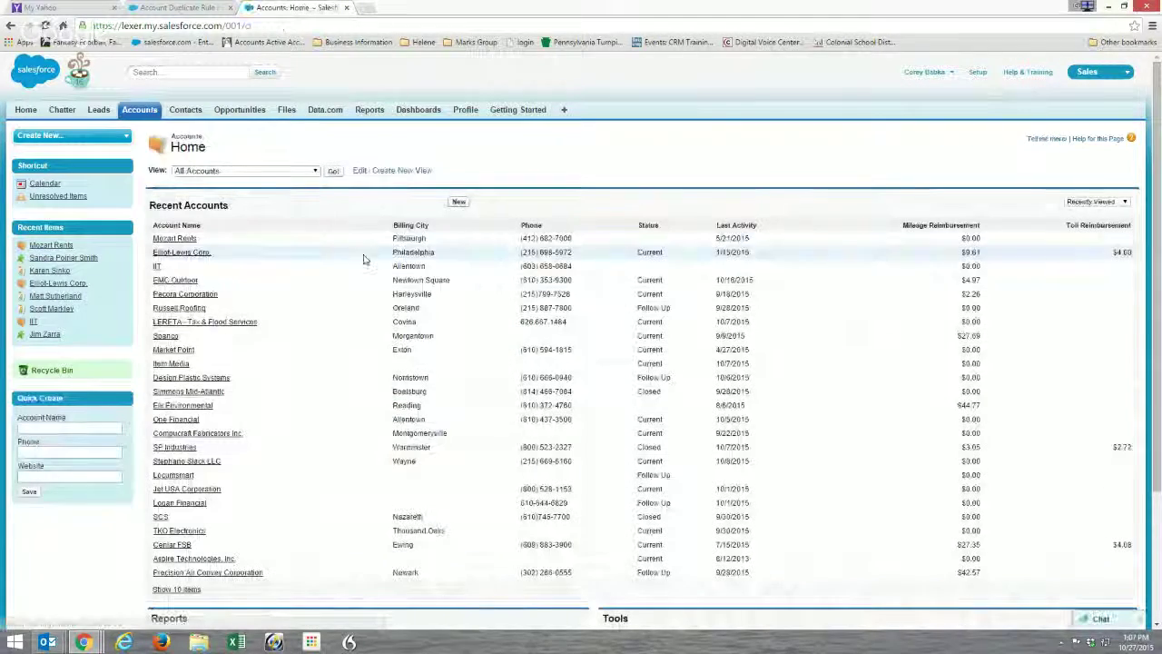
click(459, 201)
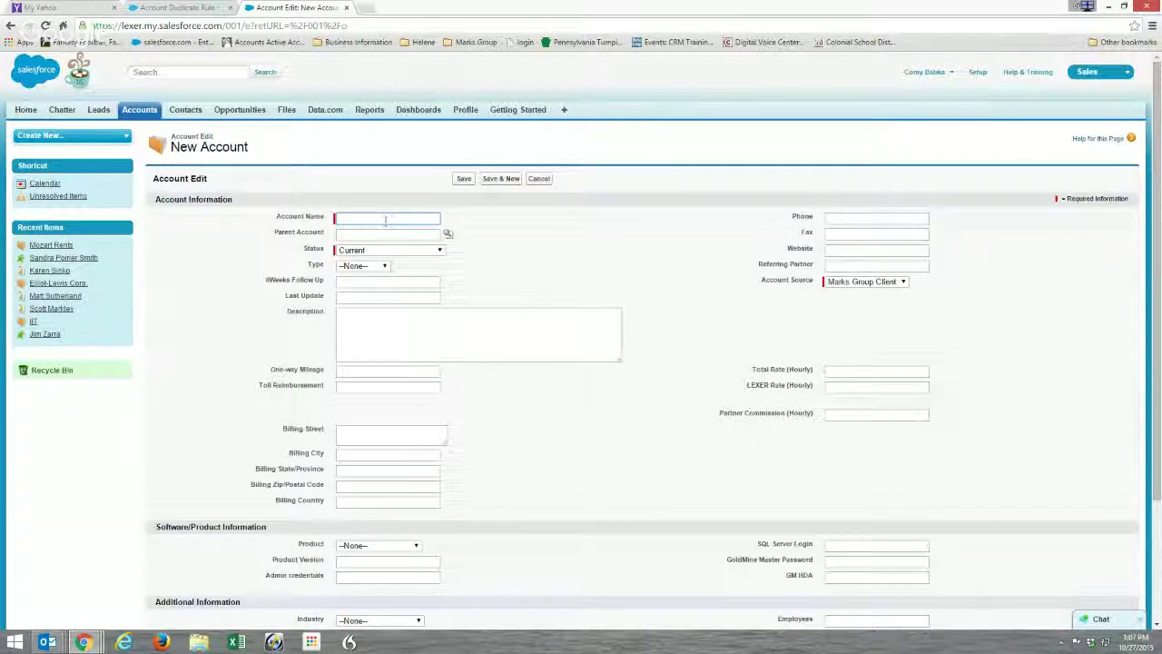
text(Mo)
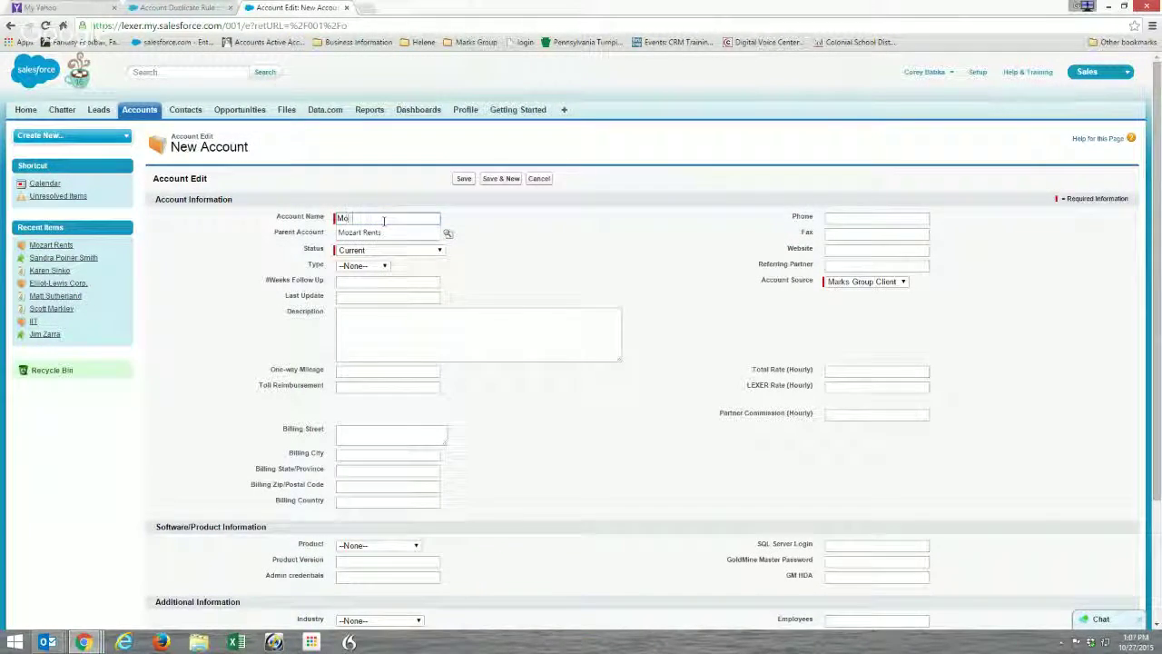
key(Down)
key(Return)
key(Tab)
key(Tab)
key(Tab)
key(Tab)
key(Tab)
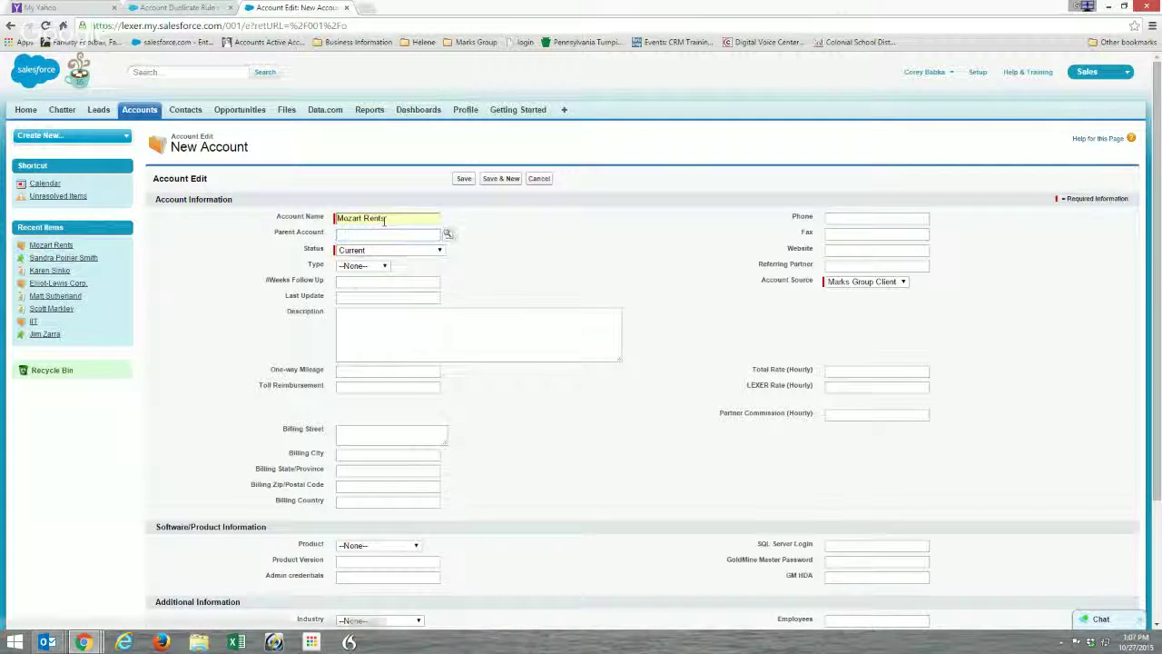
Fill in the existing account's billing street, with city Pittsburgh and state PA, and close the browser's autofill settings page.
click(377, 438)
text(515 South Aiken Avenue)
click(372, 454)
text(Pi)
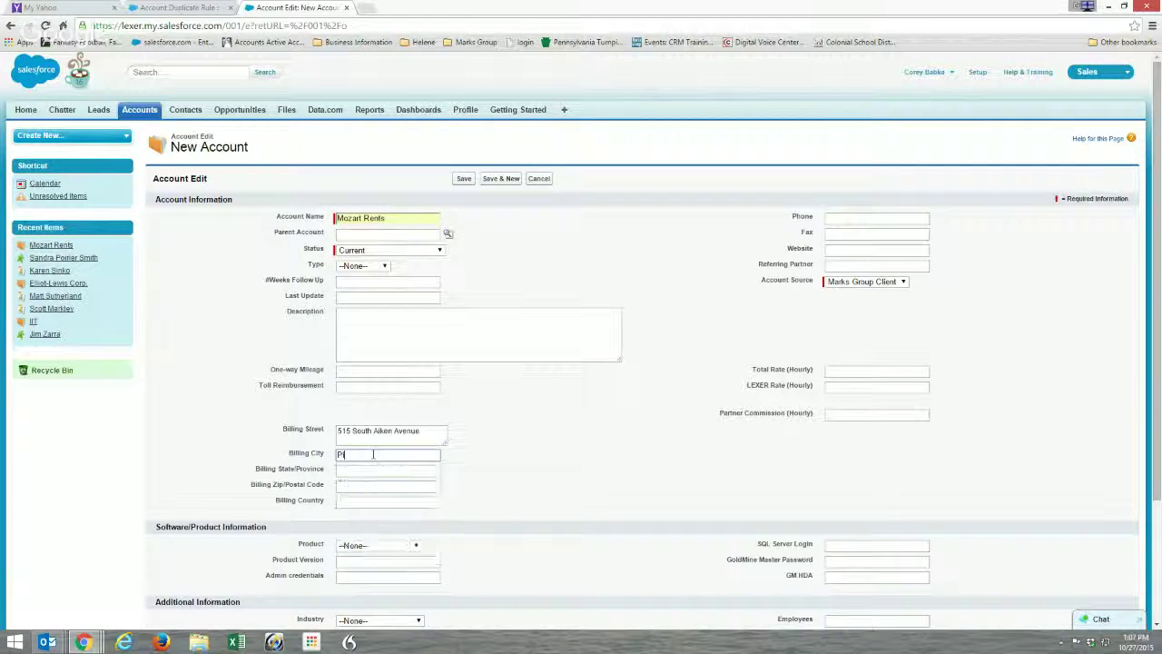
text(ttsburgh)
key(Tab)
text(PA)
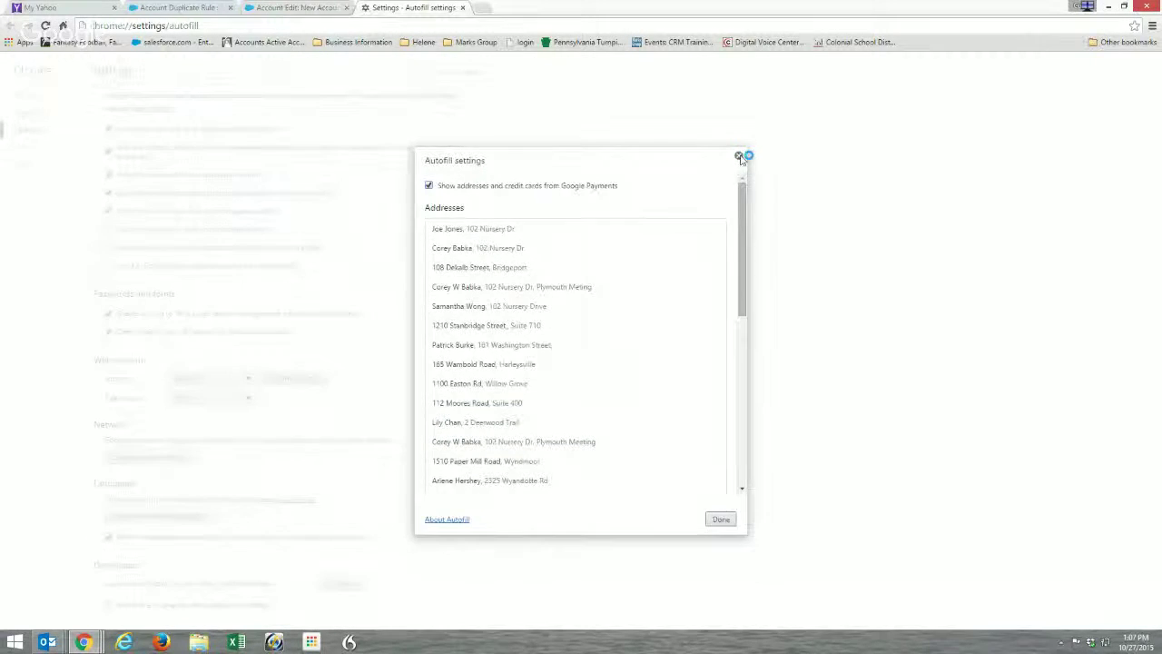
click(740, 158)
click(462, 7)
click(387, 473)
click(533, 454)
scroll(552, 422, down, 2)
scroll(550, 410, up, 2)
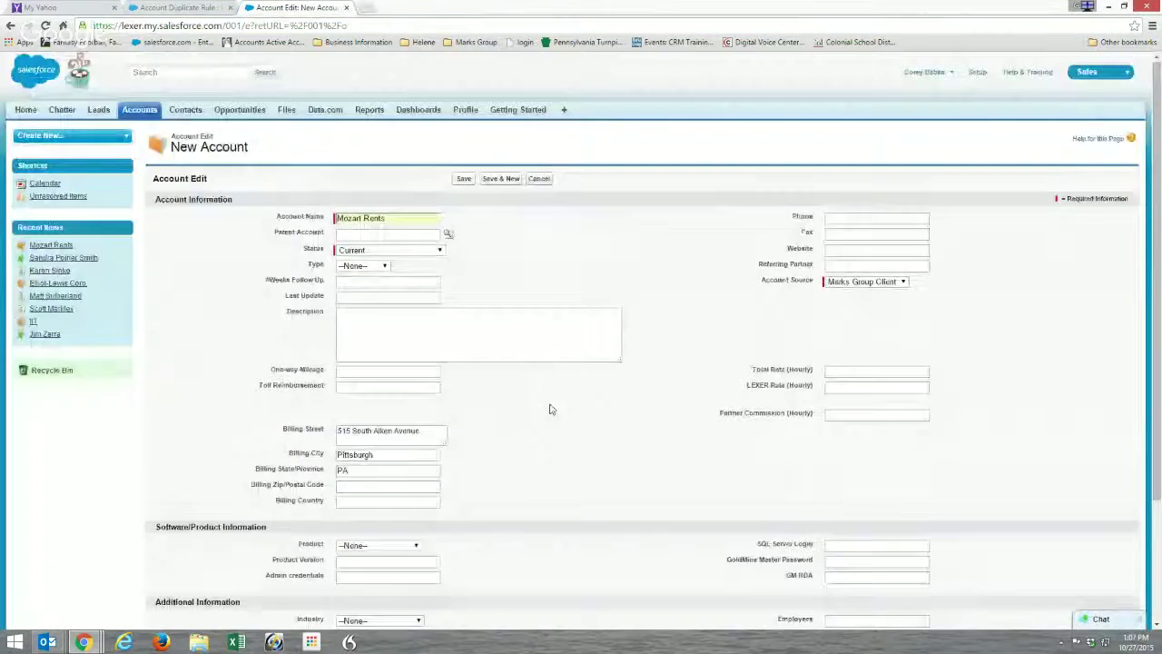
Try to save the Mozart Rents duplicate to test the duplicate rule, examine the matching record, and cancel the new account.
click(464, 180)
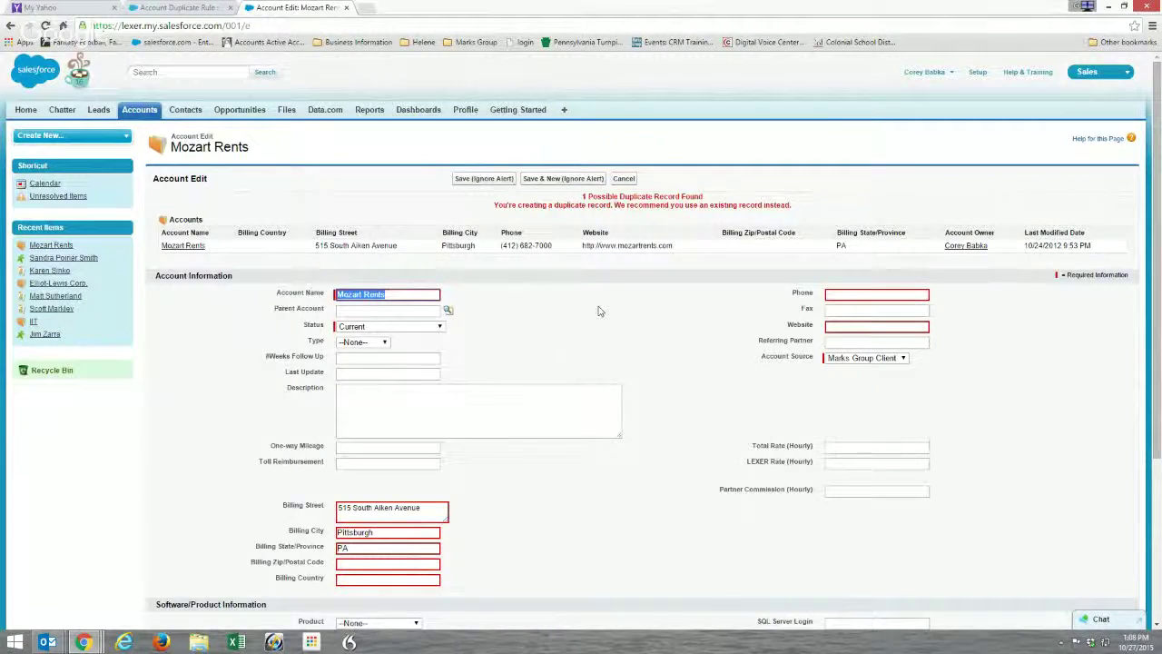
scroll(597, 309, down, 1)
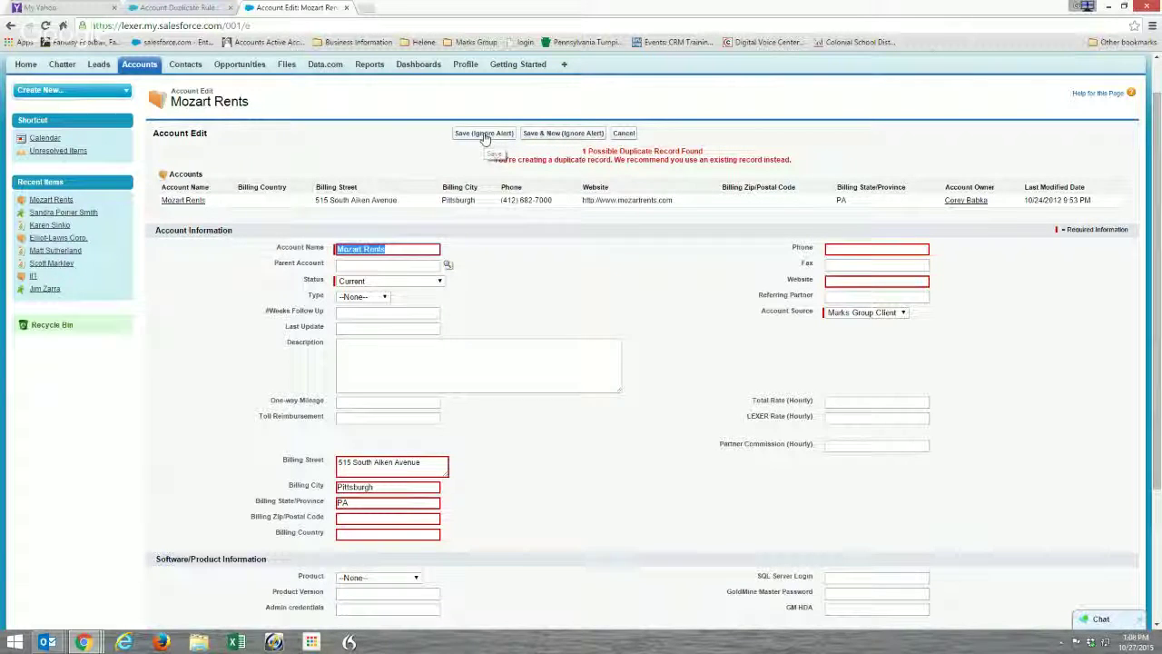
click(623, 134)
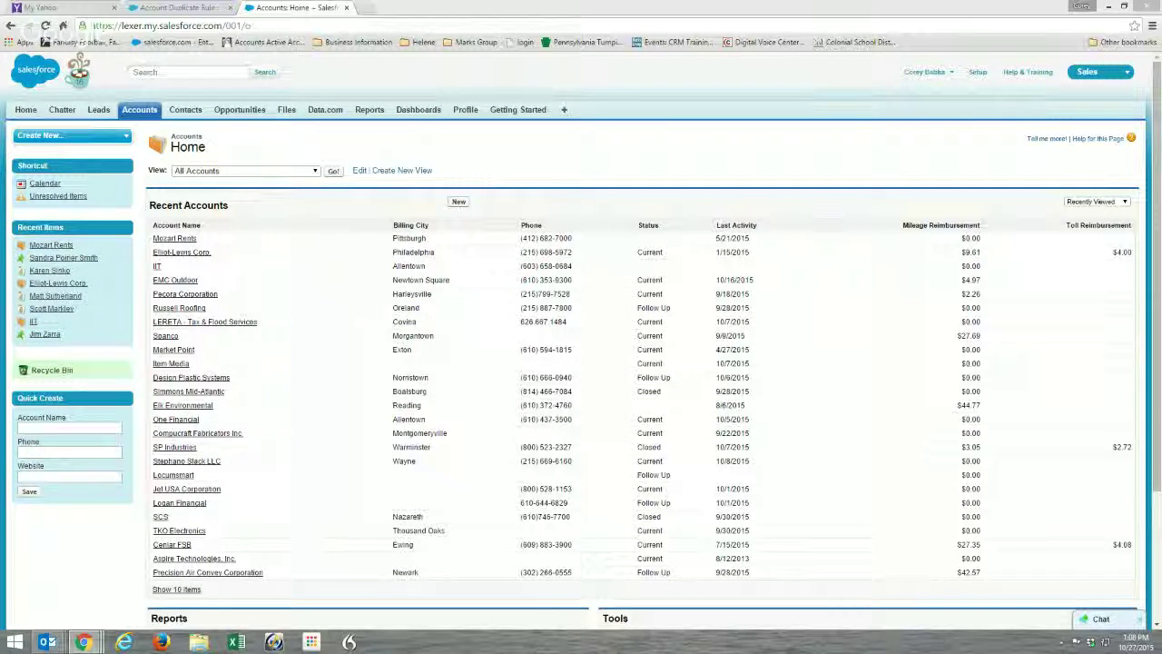
Return to the duplicate management setup and start a new matching rule for the Account object.
click(207, 8)
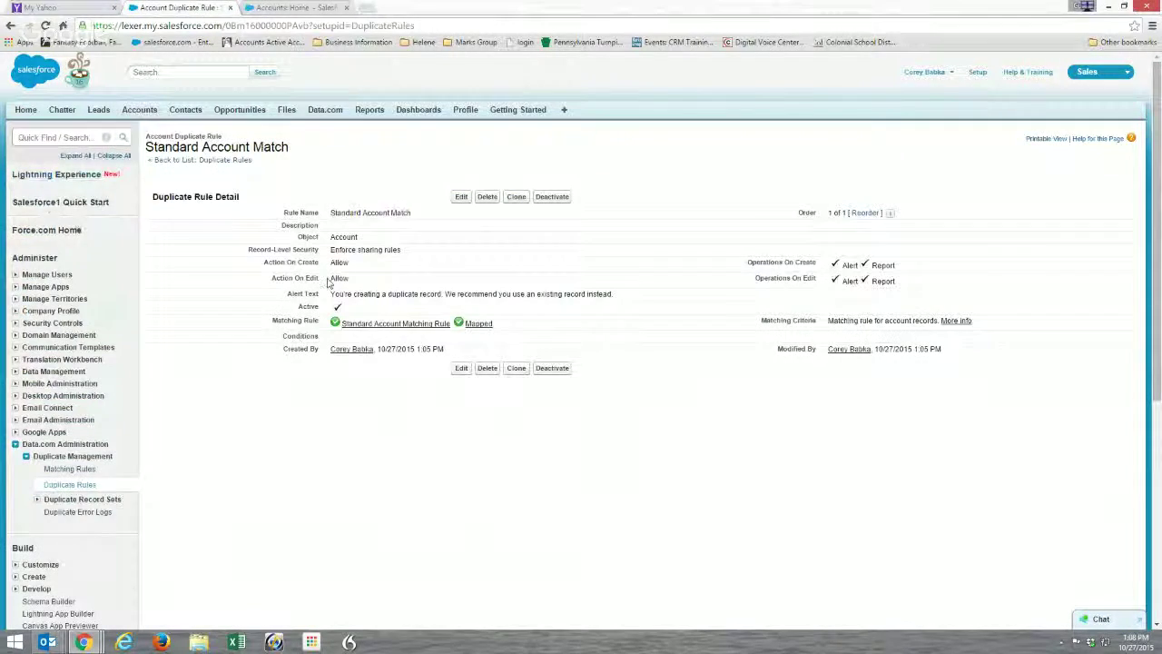
click(68, 469)
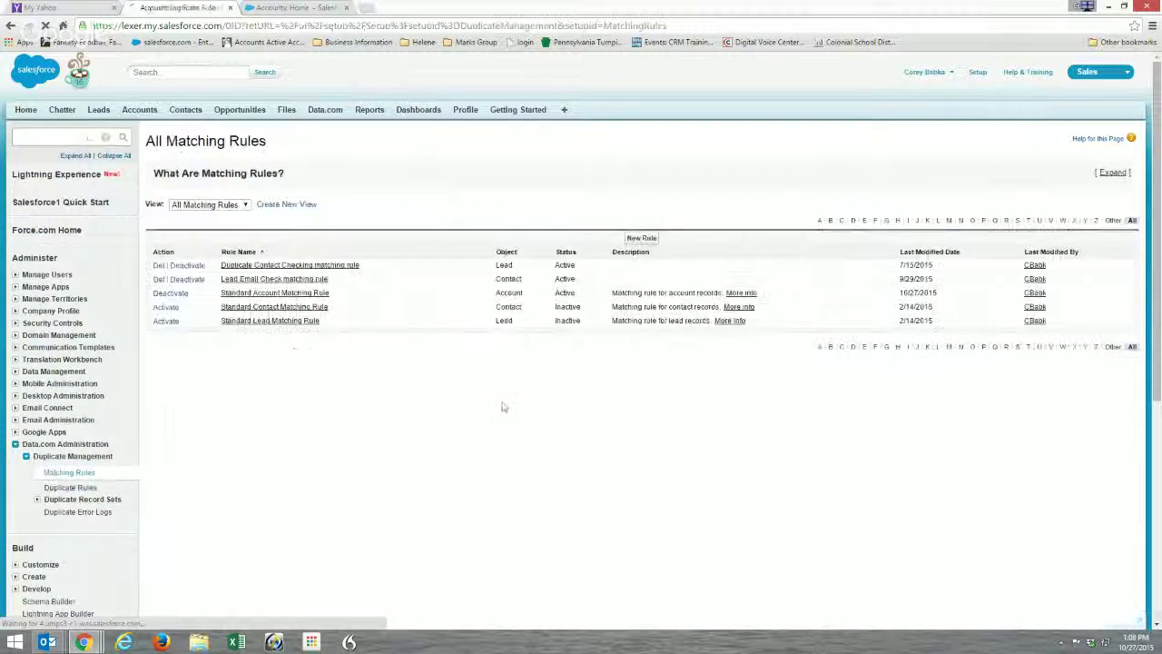
click(639, 239)
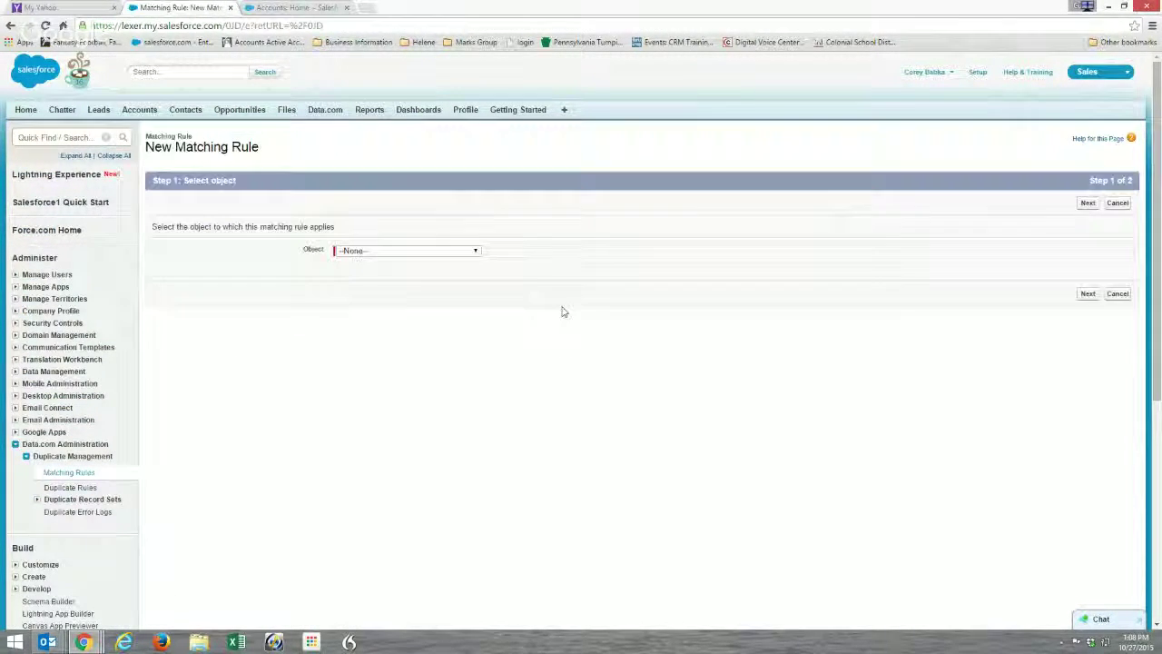
click(416, 251)
click(405, 273)
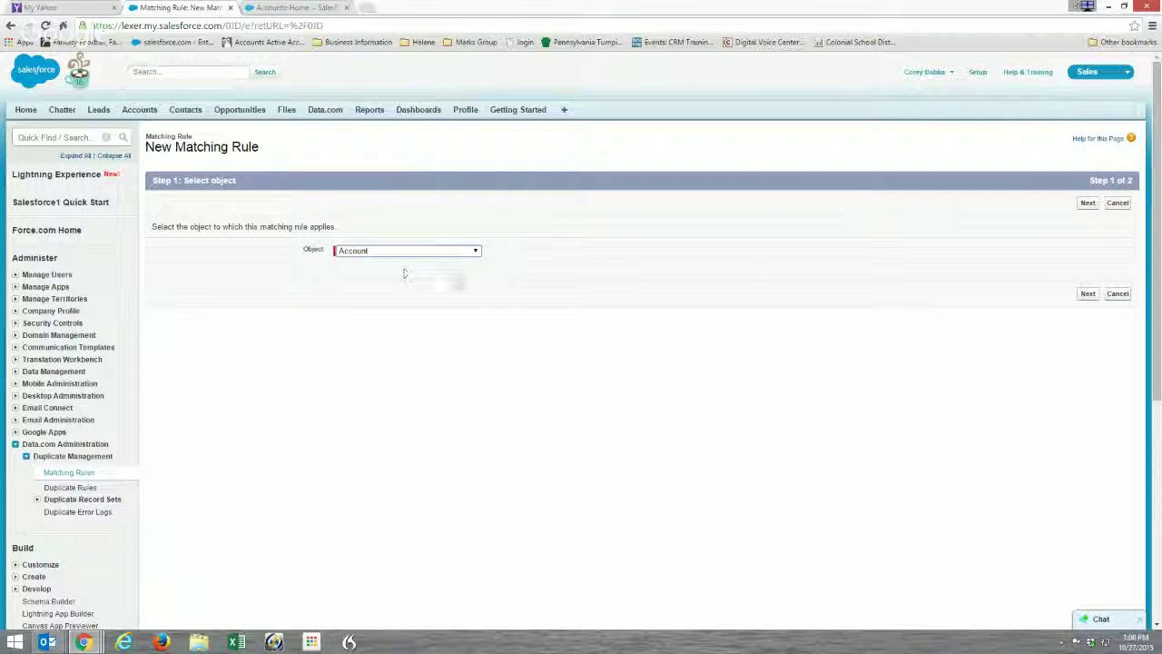
click(1088, 293)
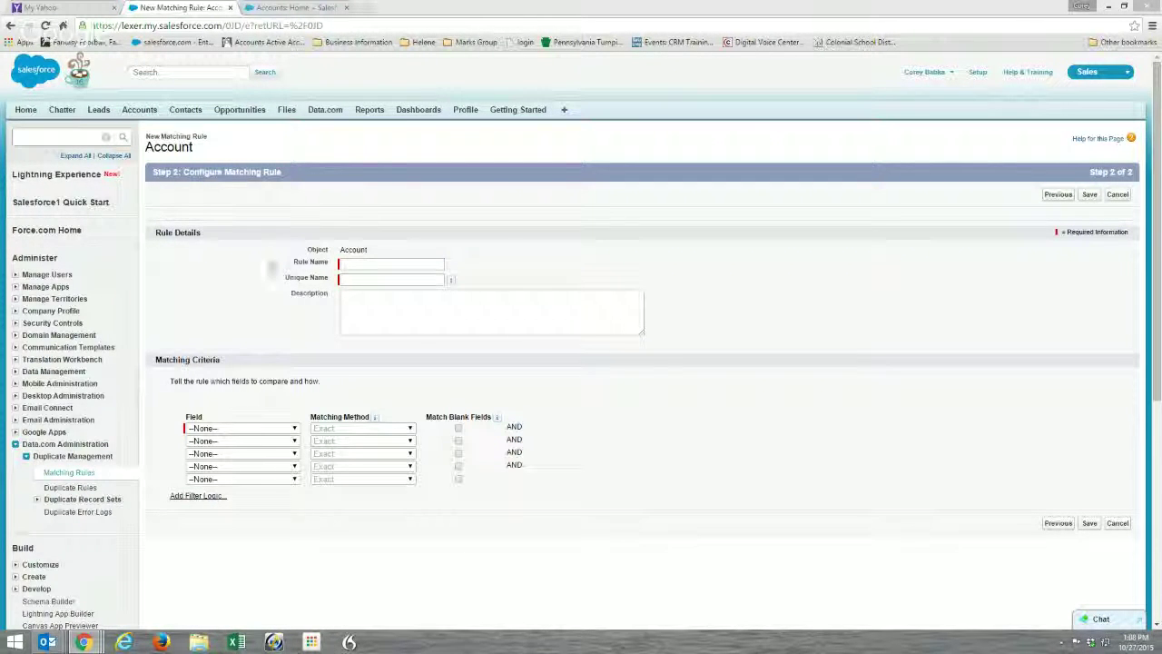
Name the matching rule "Account Match Name Only" and accept the unique name derived from it.
click(365, 265)
text(Account Match Name)
key(BackSpace)
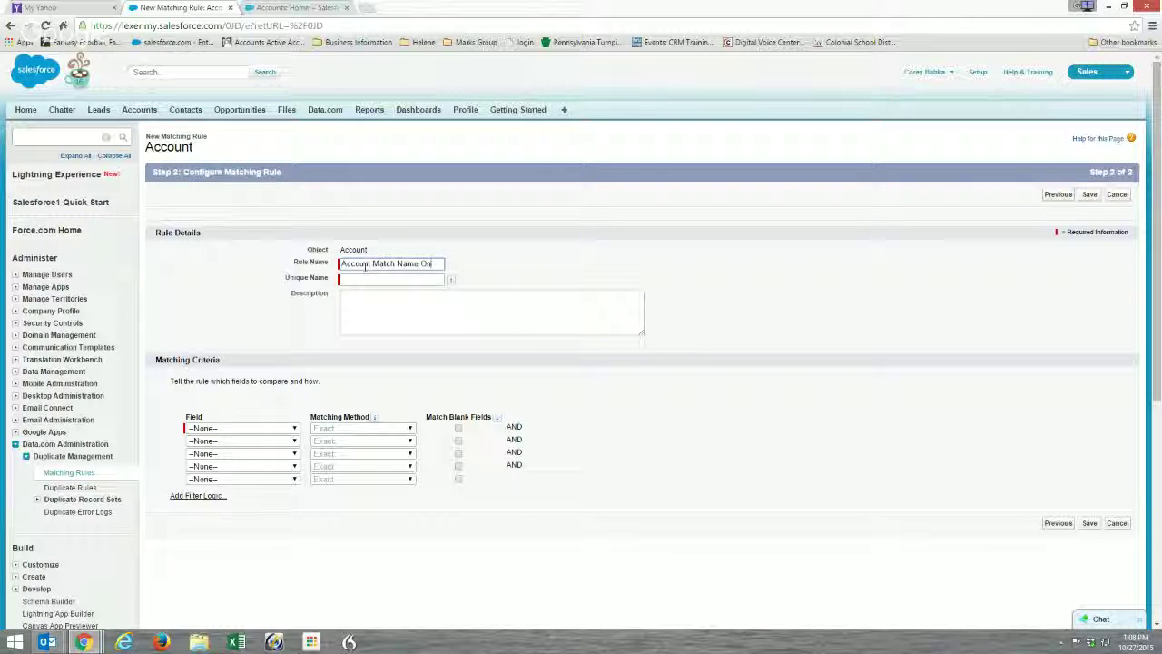
text(ly)
key(Tab)
click(367, 324)
Use Account Name with the Exact matching method as the rule's only criterion and save the matching rule.
click(286, 429)
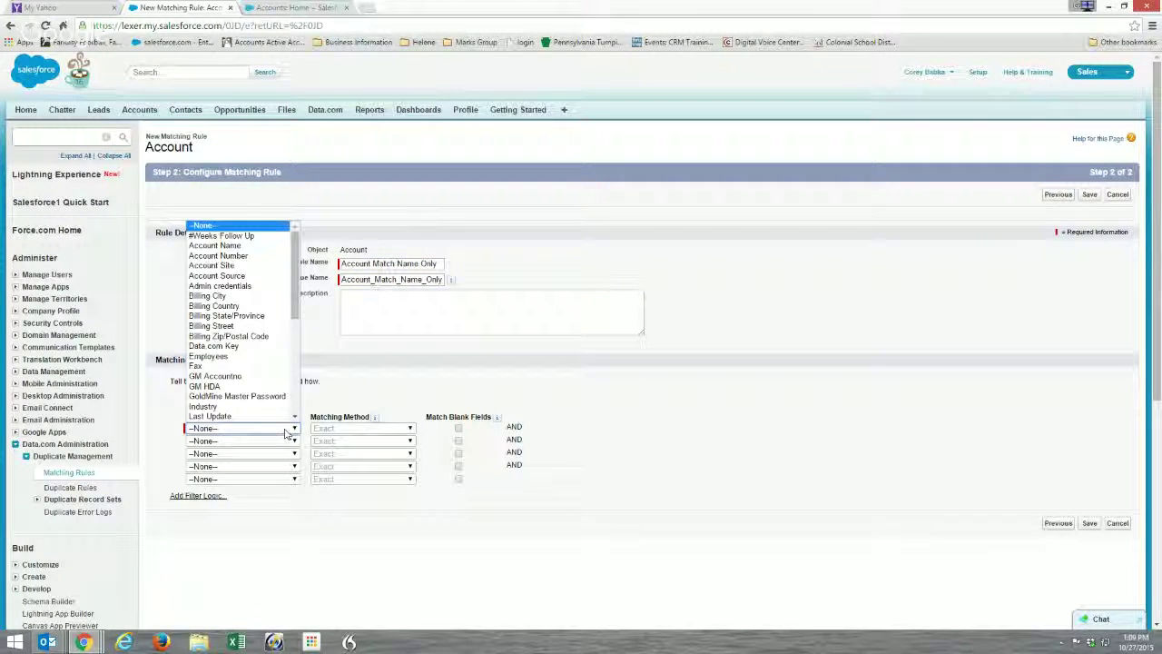
click(214, 245)
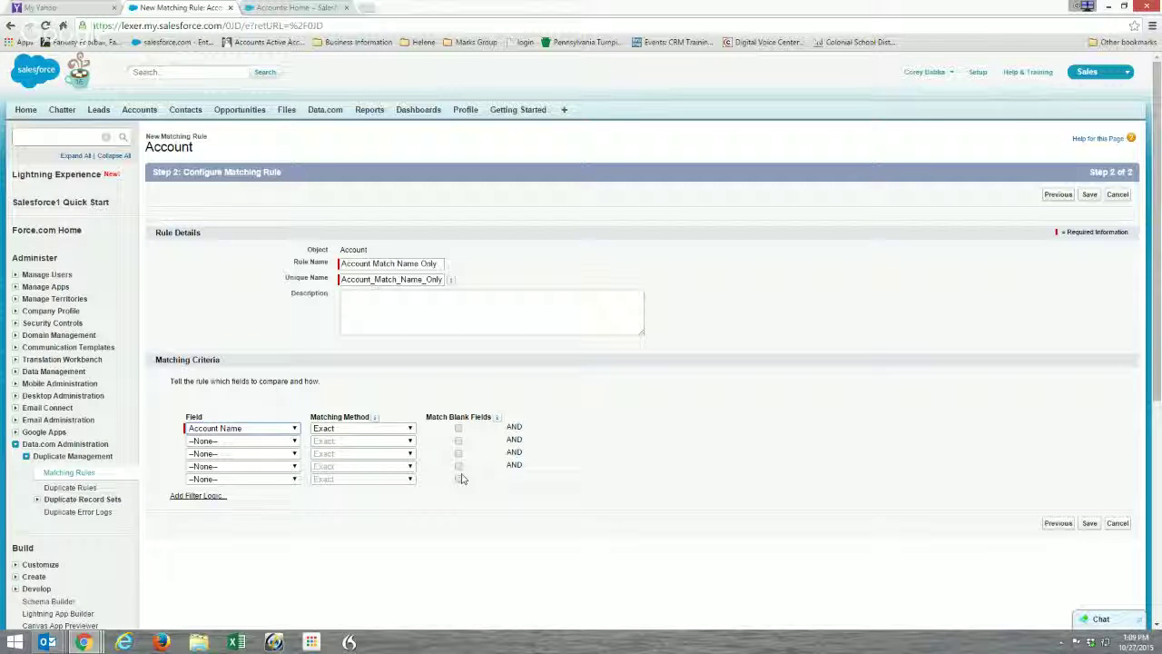
click(1089, 524)
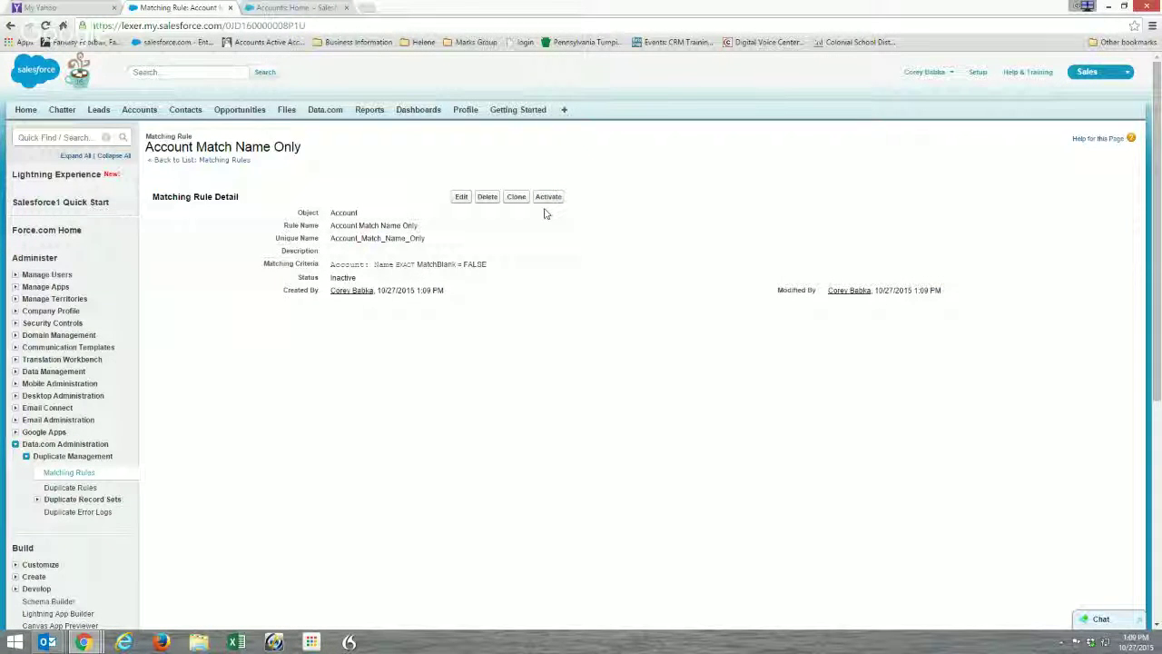
Activate the Account Match Name Only matching rule and start a new duplicate rule for the Account object.
click(548, 197)
click(578, 372)
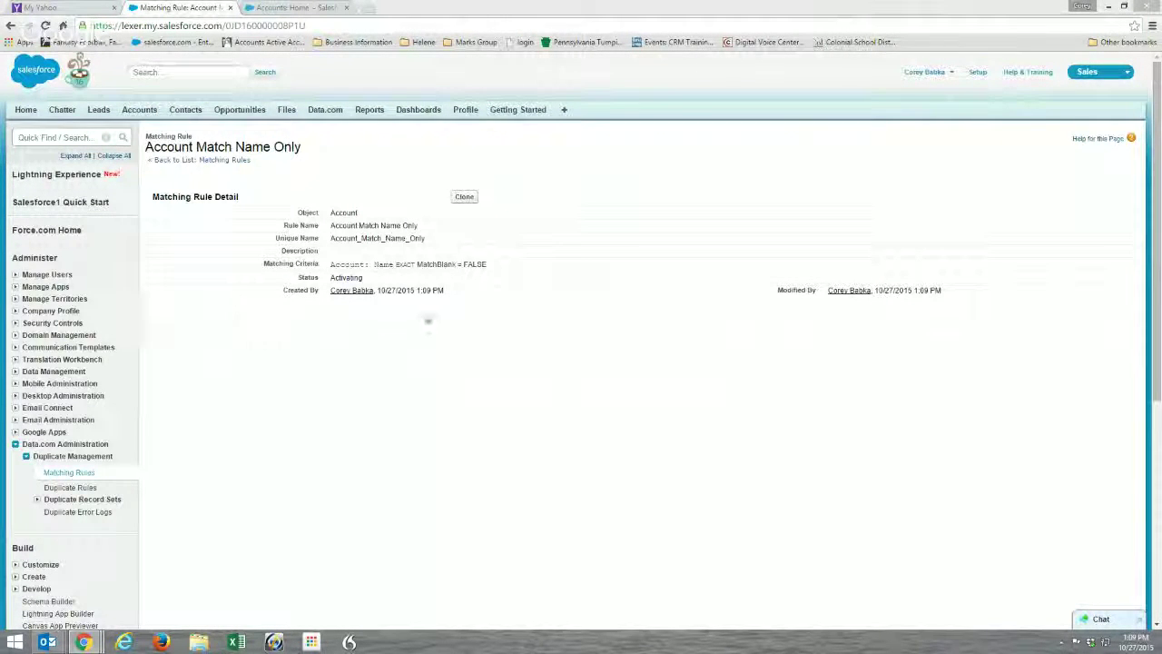
click(73, 489)
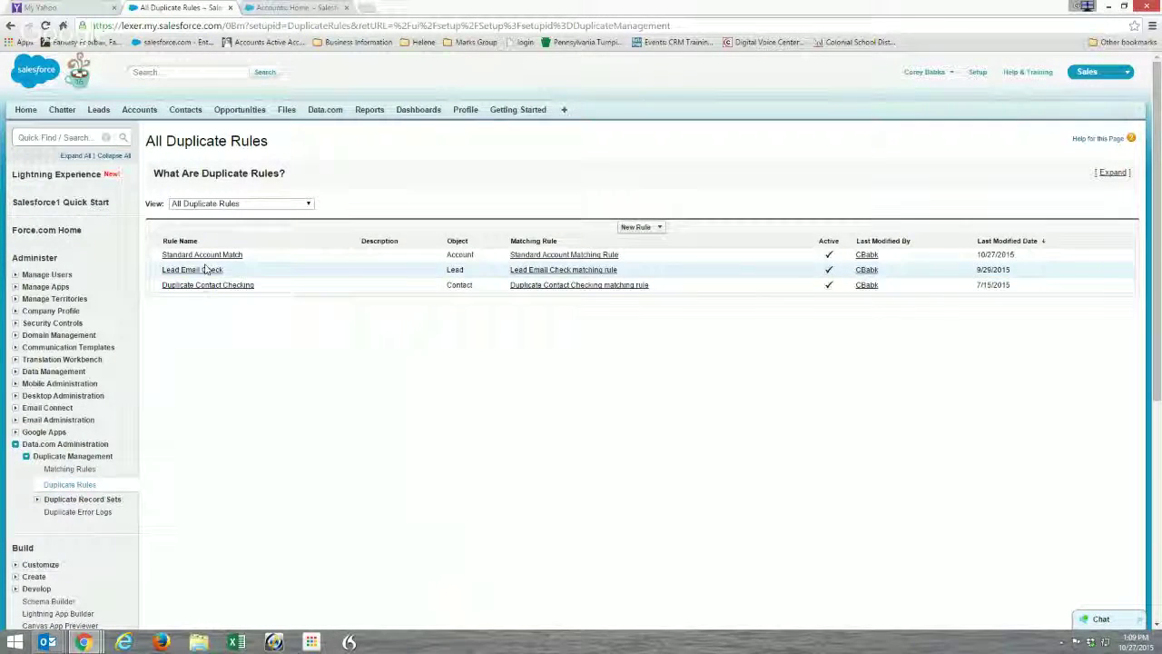
click(642, 228)
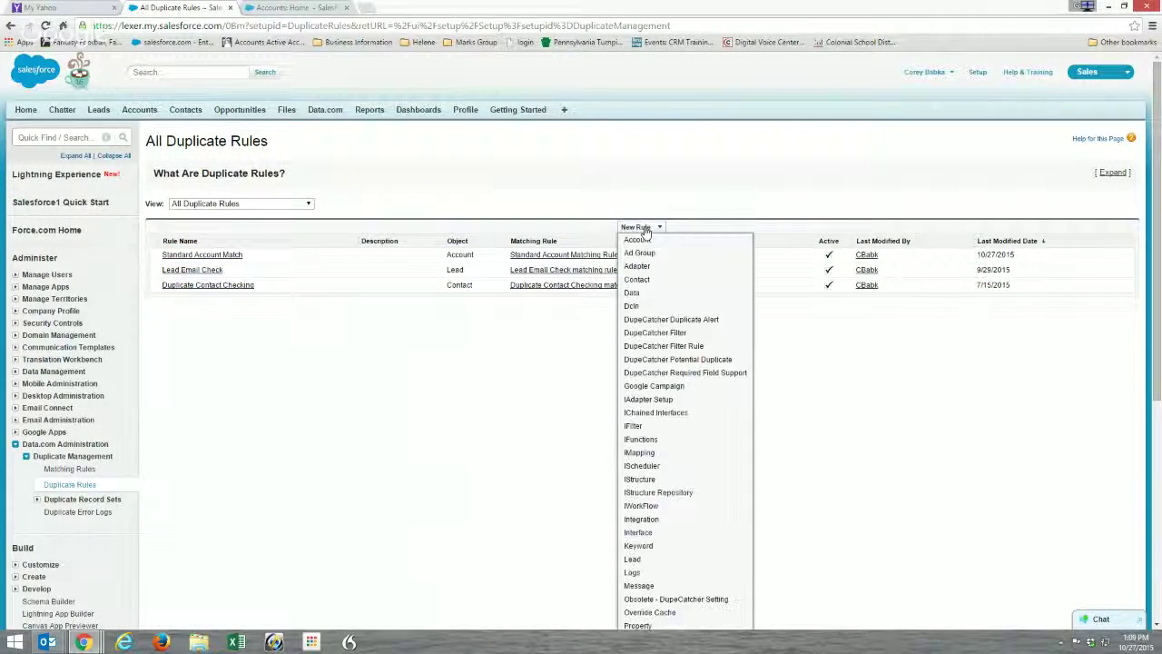
click(639, 240)
Name the duplicate rule "Account Same Name Matching Rule" and enable both Alert and Report for the action on edit.
click(382, 212)
text(Accou)
text(nt Sa)
text(me Name M)
text(atching Ru)
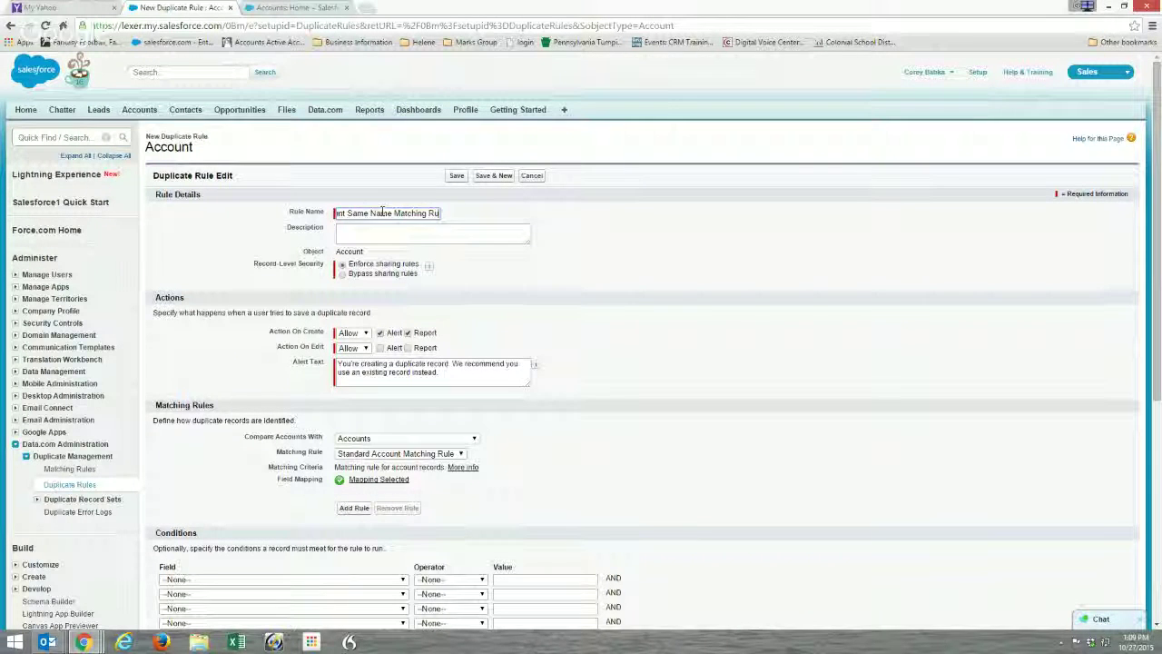
key(Tab)
click(588, 324)
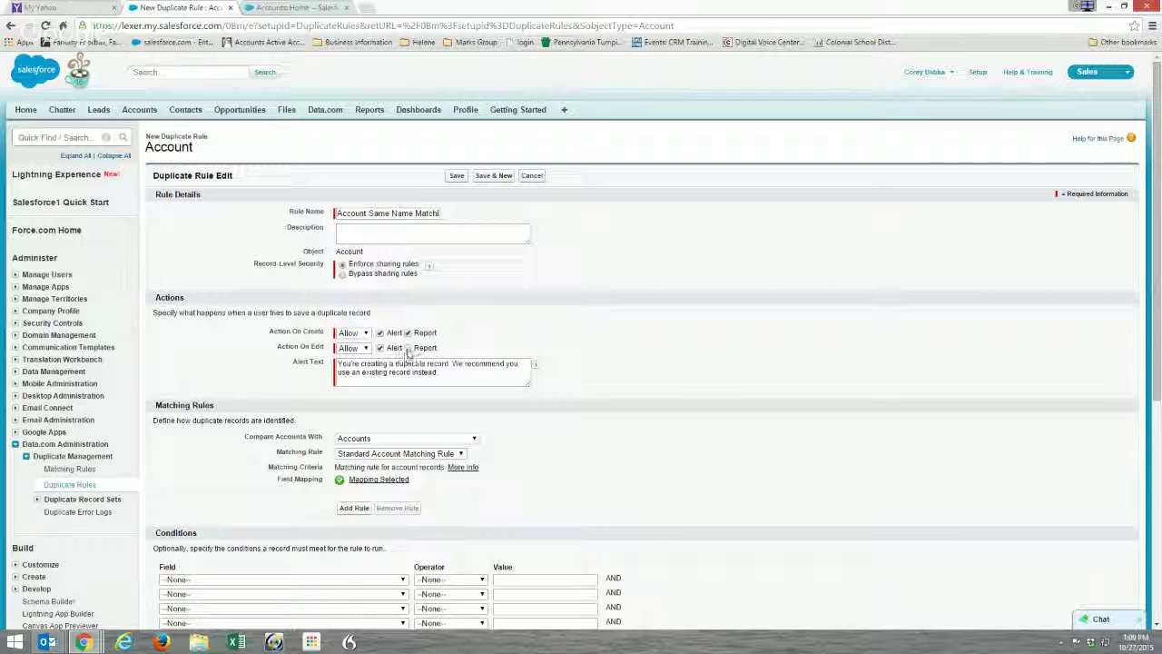
scroll(502, 327, down, 1)
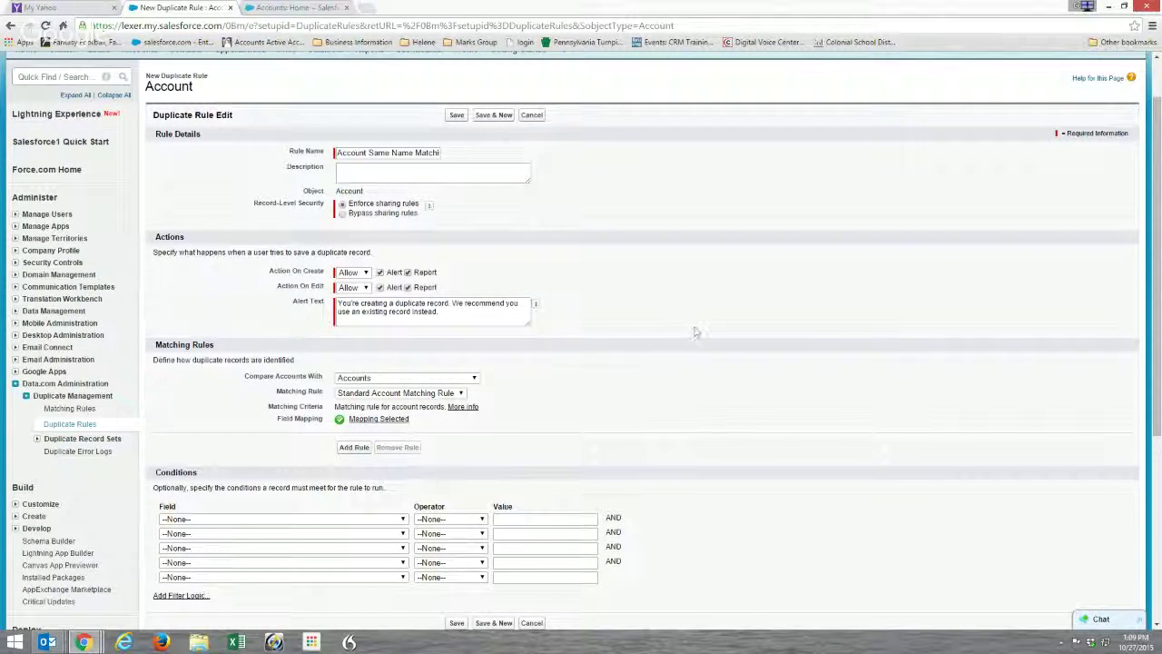
Assign the Account Match Name Only matching rule without any conditions, and save and activate the duplicate rule.
scroll(623, 358, down, 3)
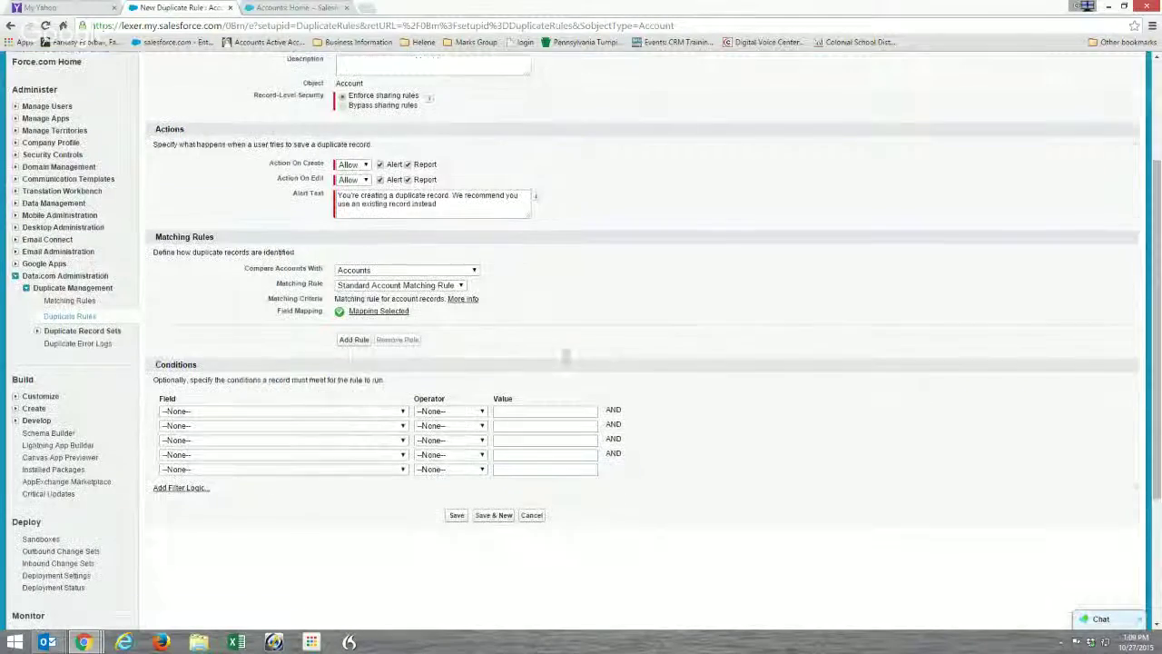
click(309, 411)
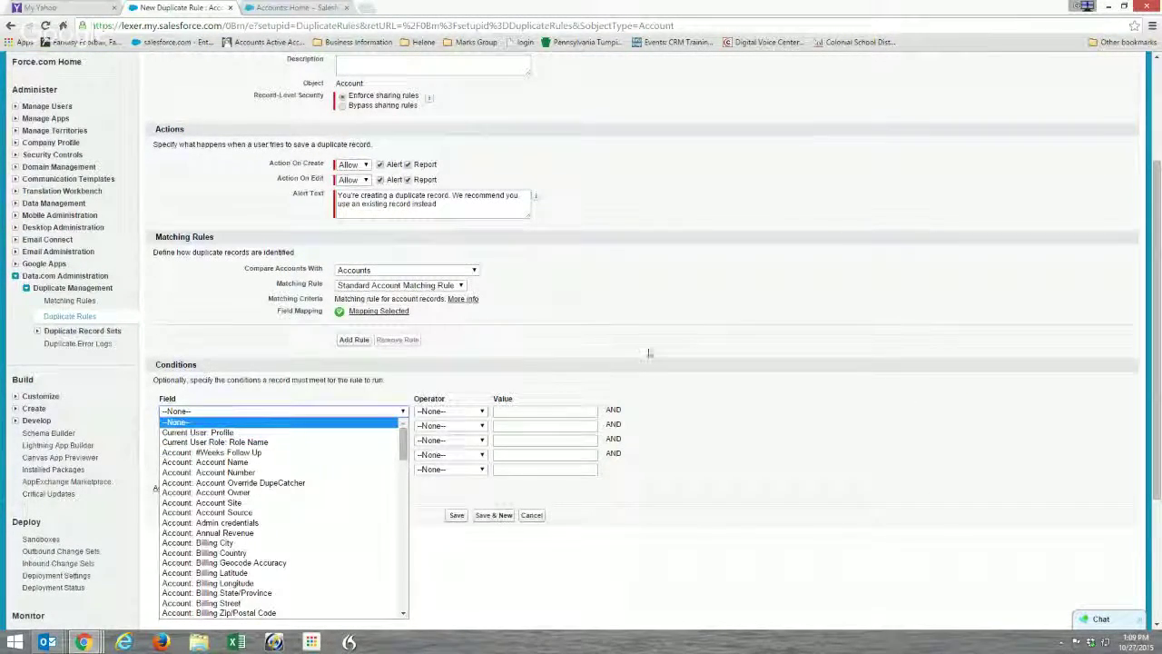
click(675, 323)
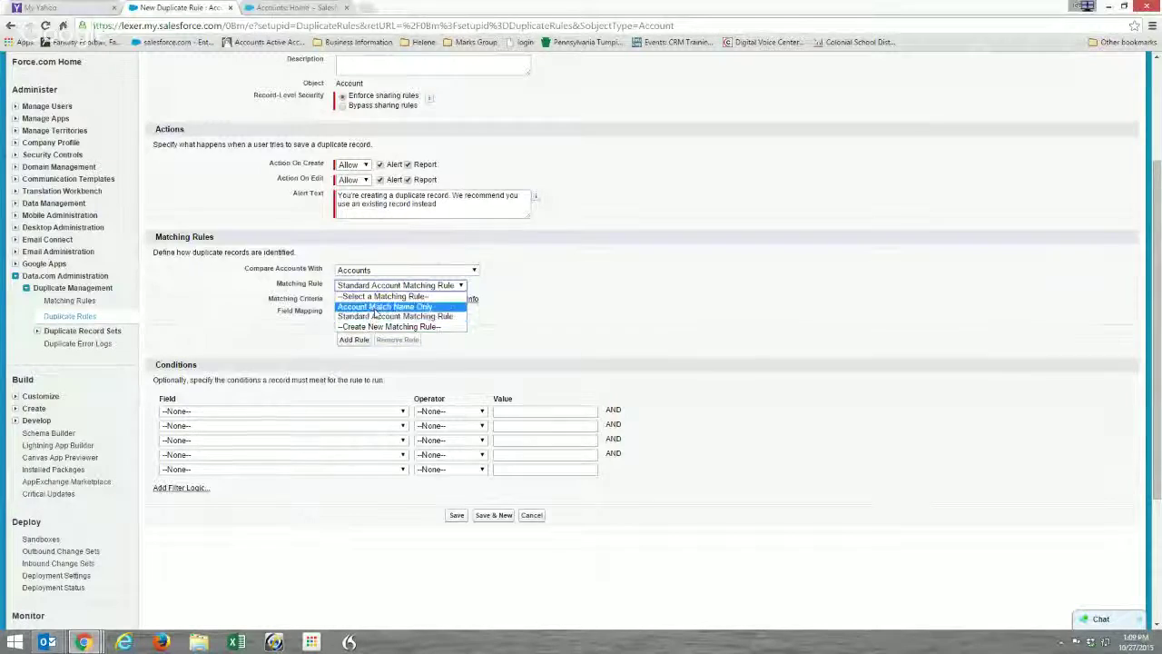
click(383, 307)
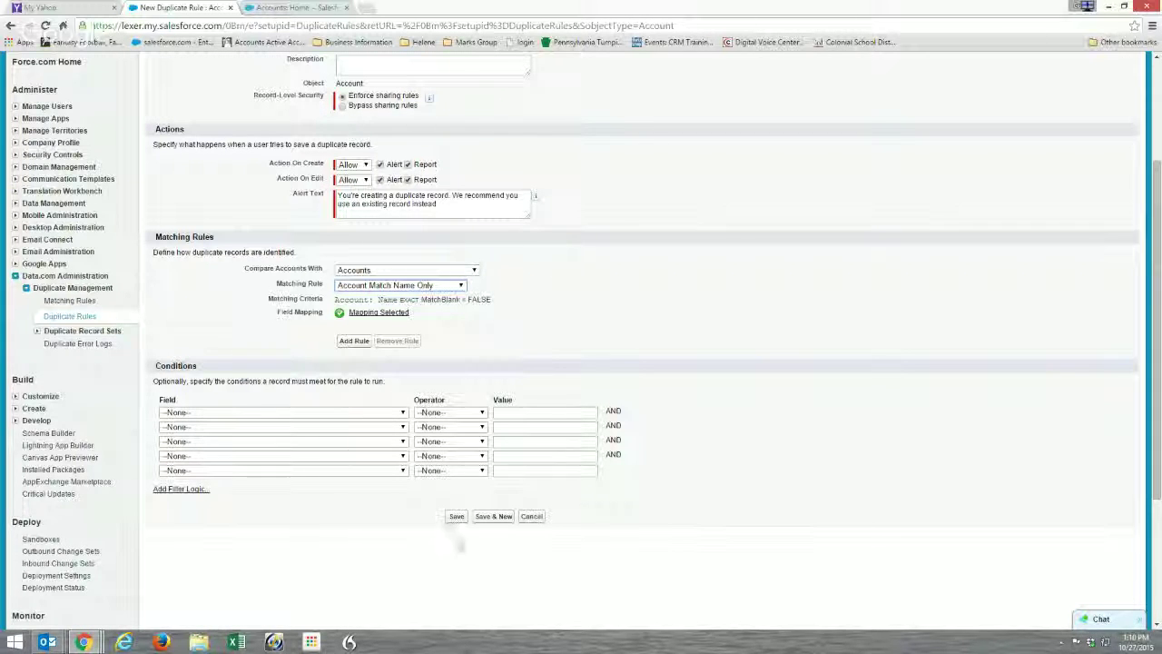
click(456, 517)
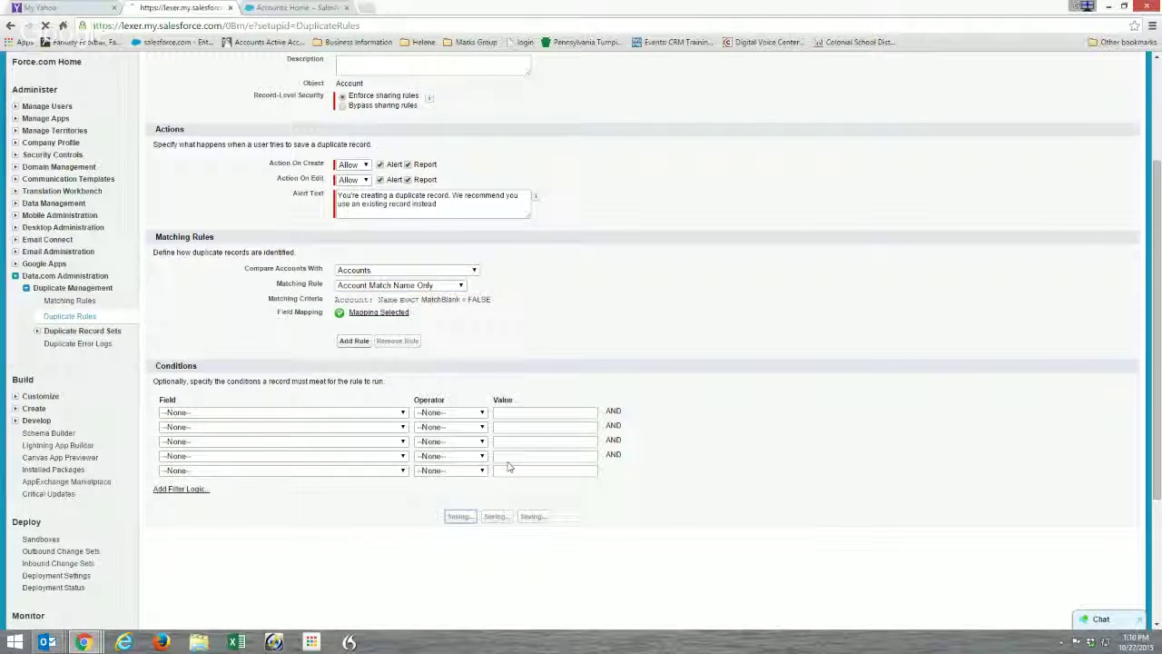
click(550, 368)
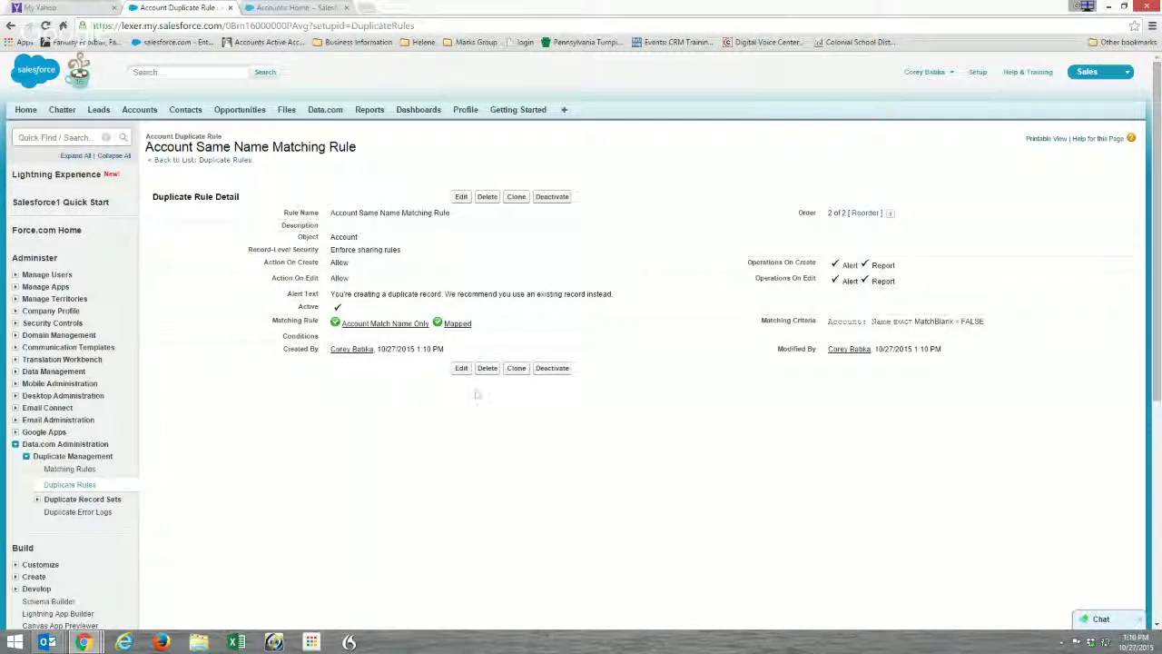
Test the duplicate rule by trying to save a new account with only the name Mozart Rents.
click(300, 9)
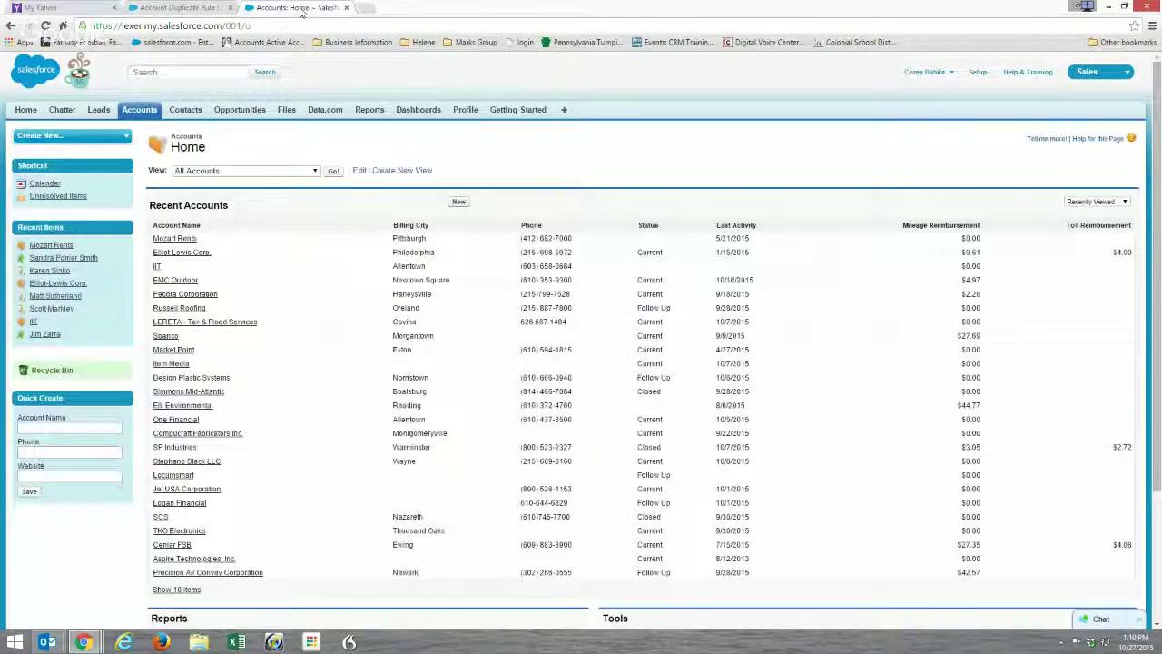
click(459, 201)
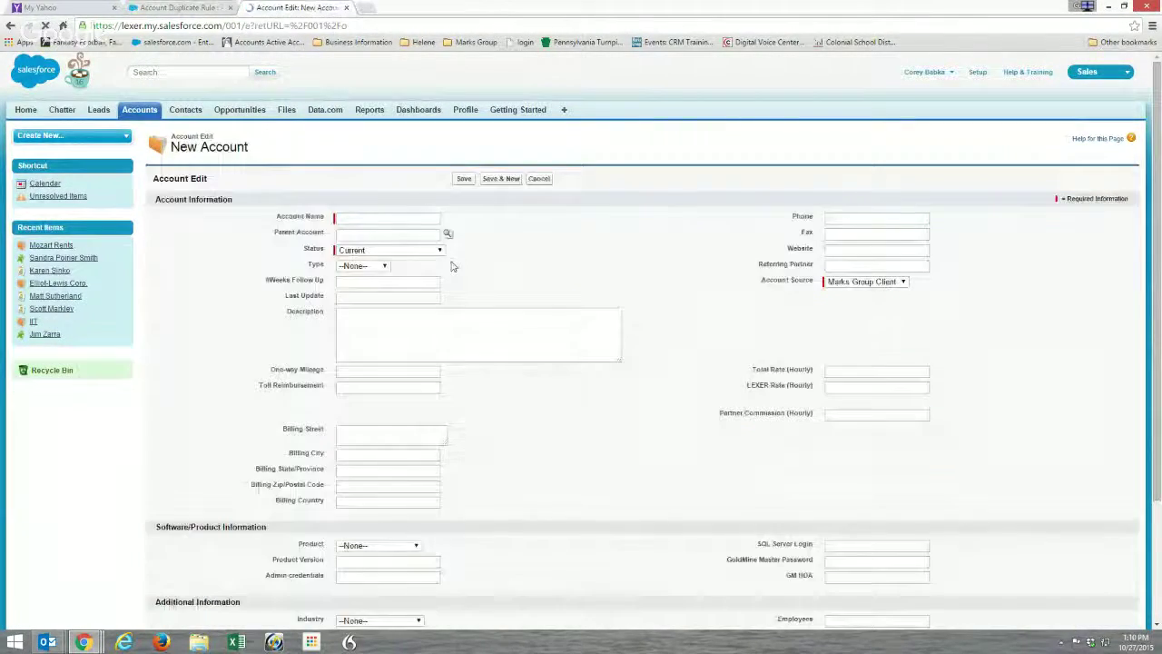
click(398, 221)
text(Mozart Rents)
key(Tab)
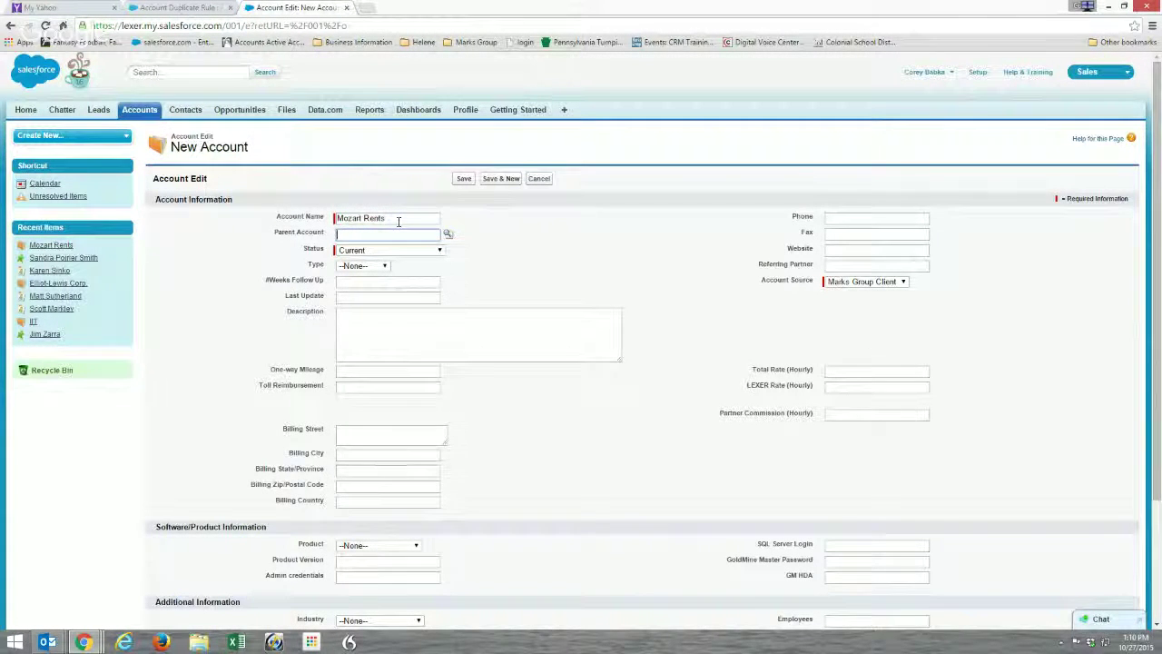
click(463, 178)
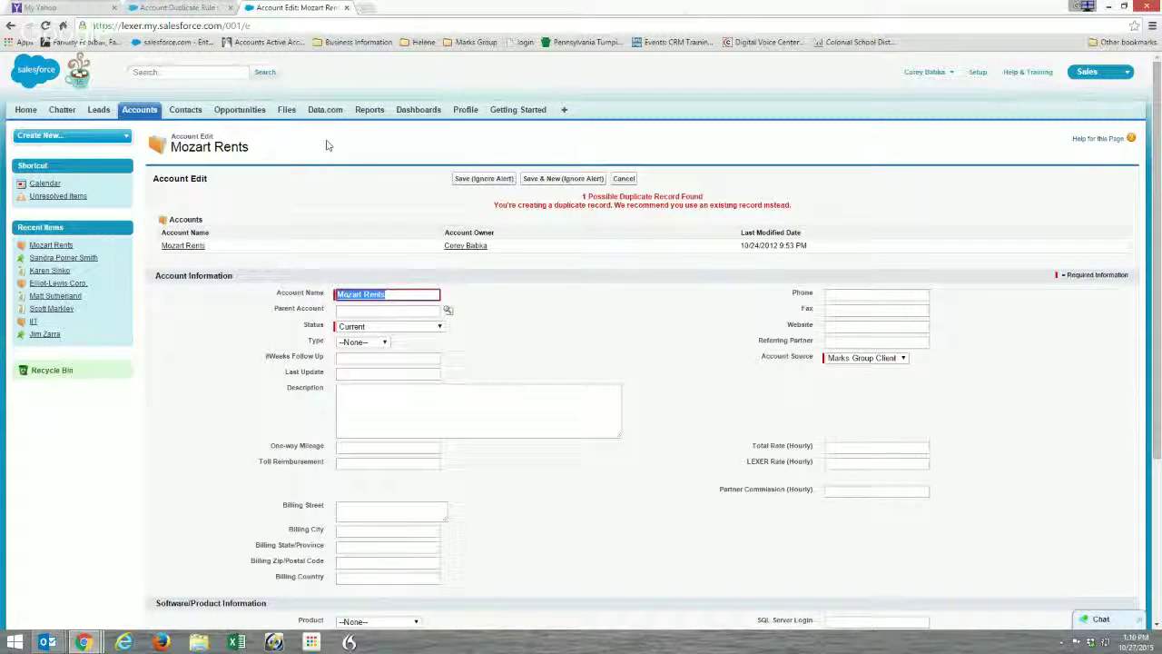
Return to the Account Same Name Matching Rule and review the field mapping of its matching rule.
click(177, 7)
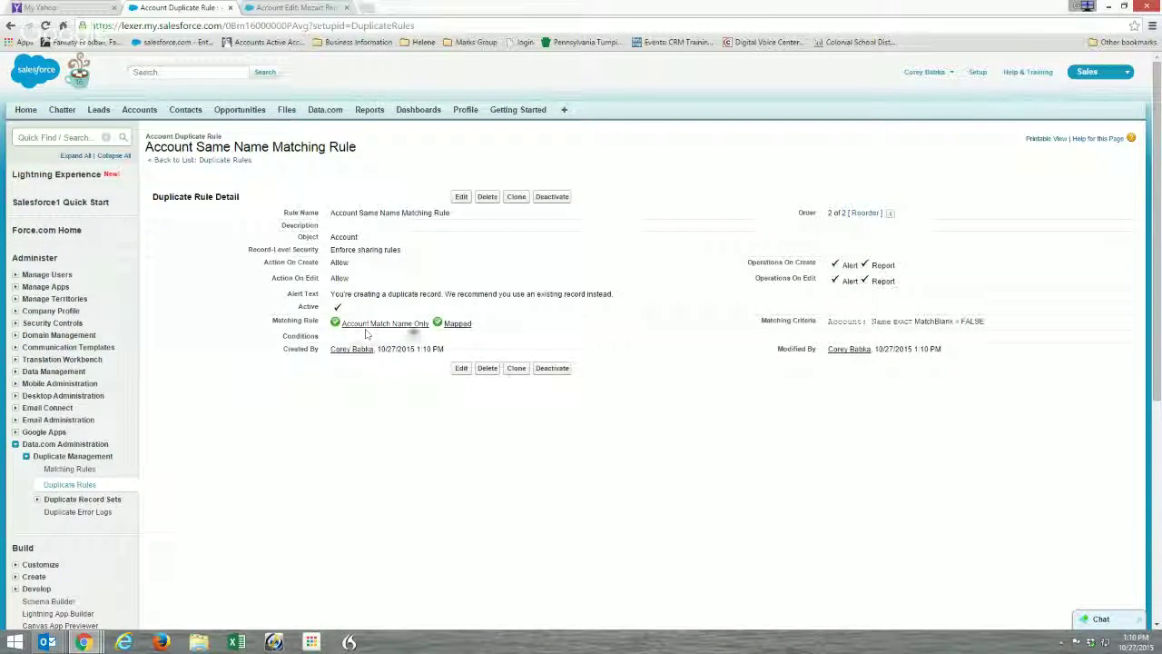
click(458, 324)
click(578, 371)
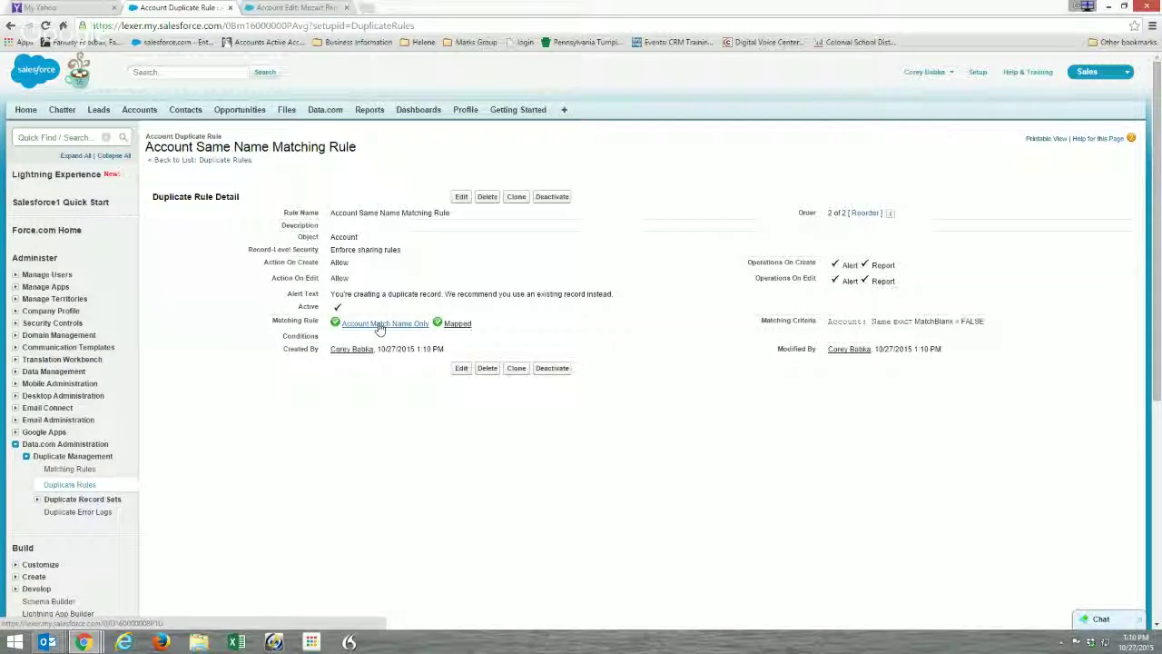
Change the duplicate rule's alert text to "Hey there! Check the name please as this one already exists..." and save the rule.
click(461, 196)
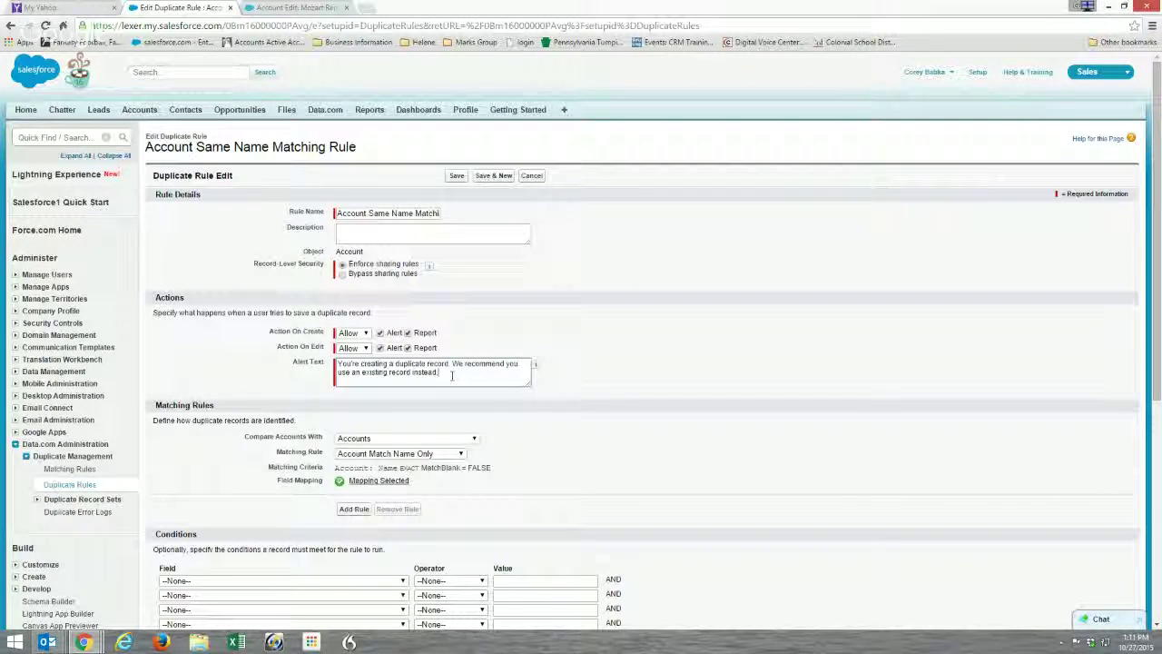
drag(434, 374, 314, 366)
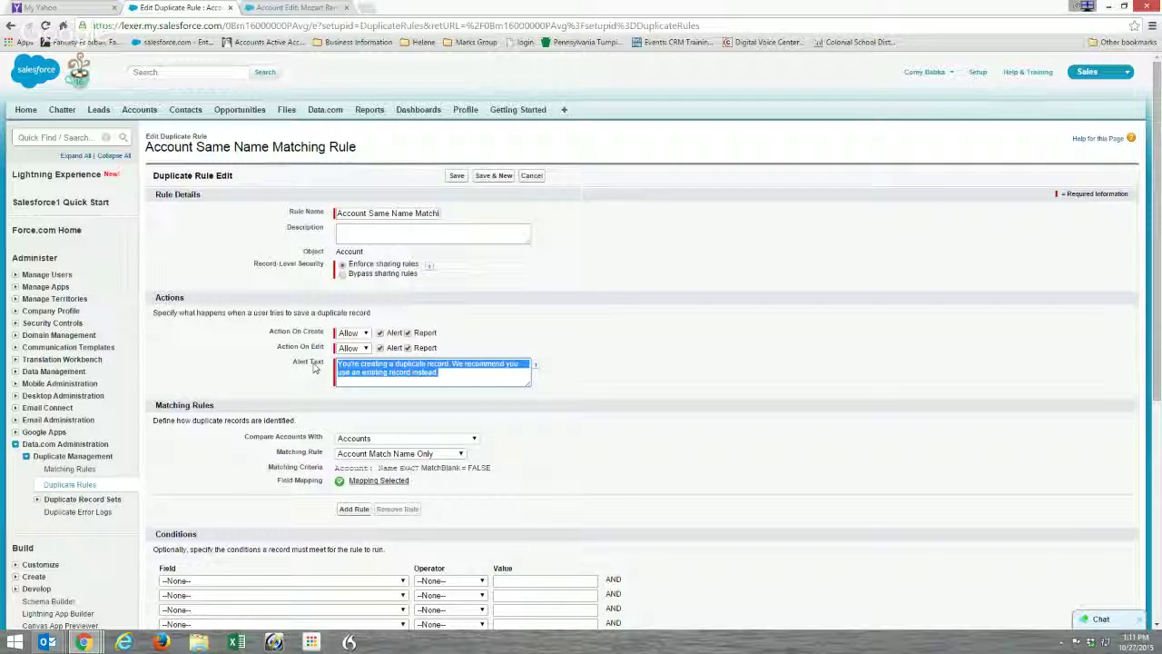
text(Hey t)
text(here! Check)
text( the name pleas)
text(thi)
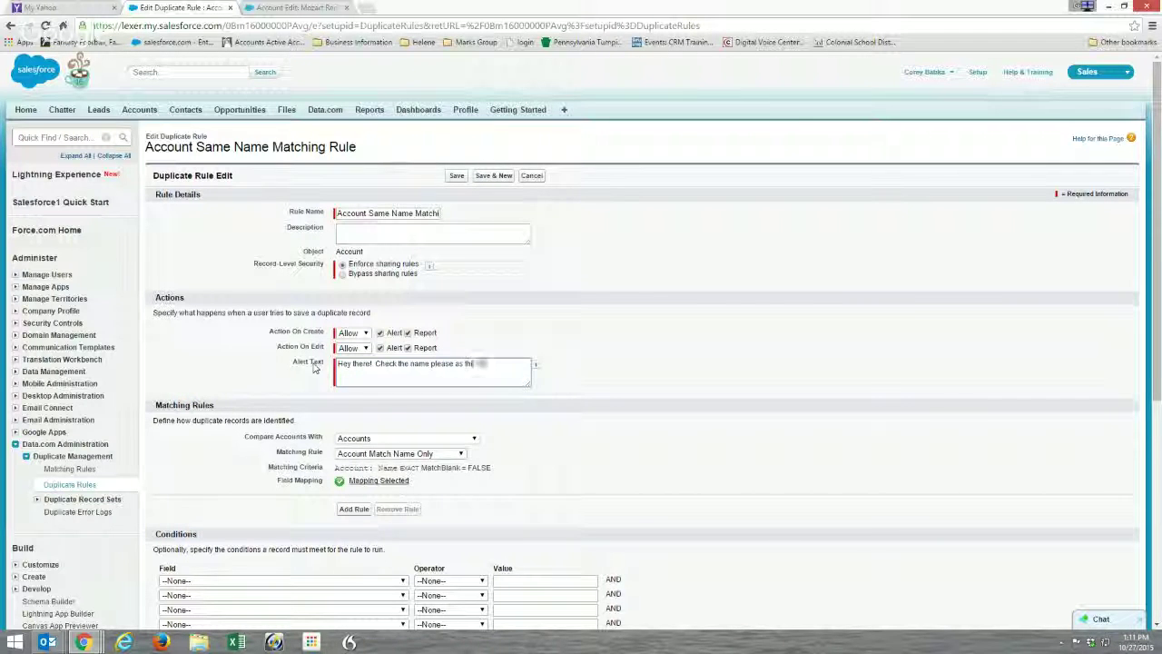
text(s one already exsits)
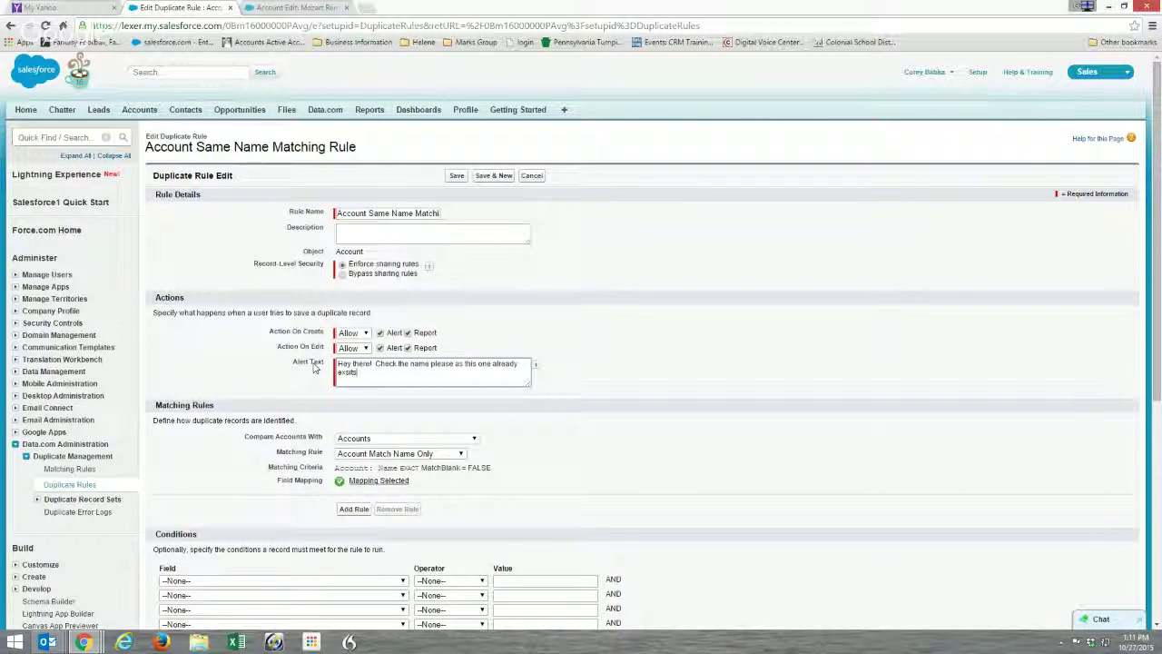
key(BackSpace)
key(BackSpace)
key(BackSpace)
key(BackSpace)
key(BackSpace)
text(exists...)
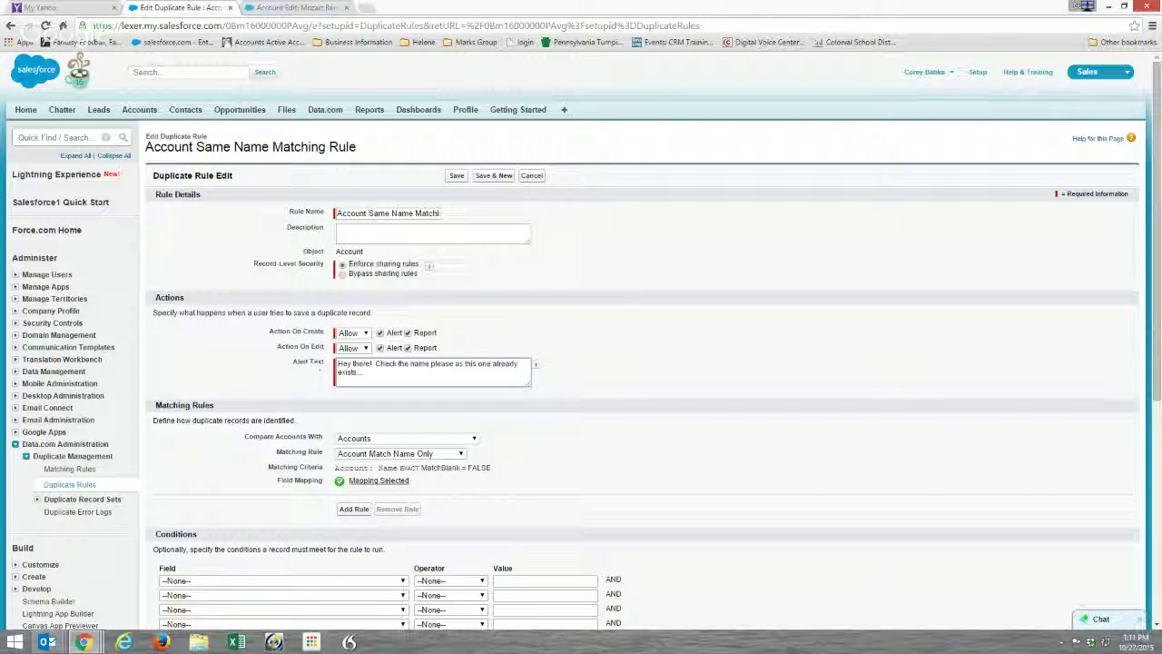
click(456, 176)
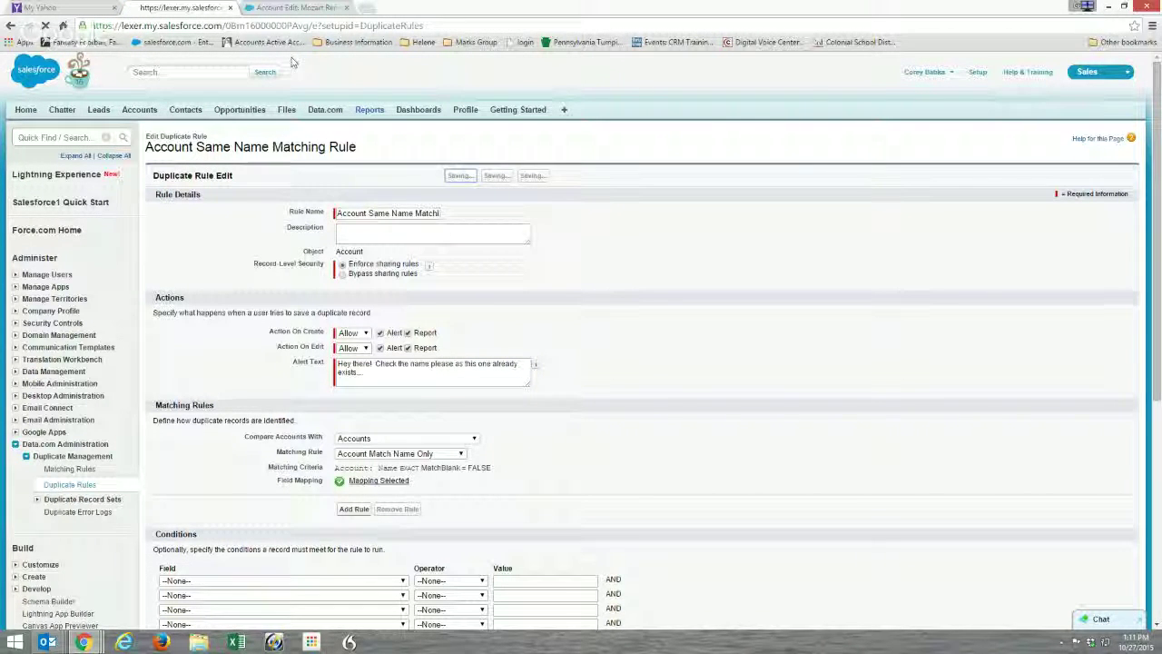
Cancel the pending Mozart Rents account and test the rule by trying to save a new account named IIT.
click(281, 10)
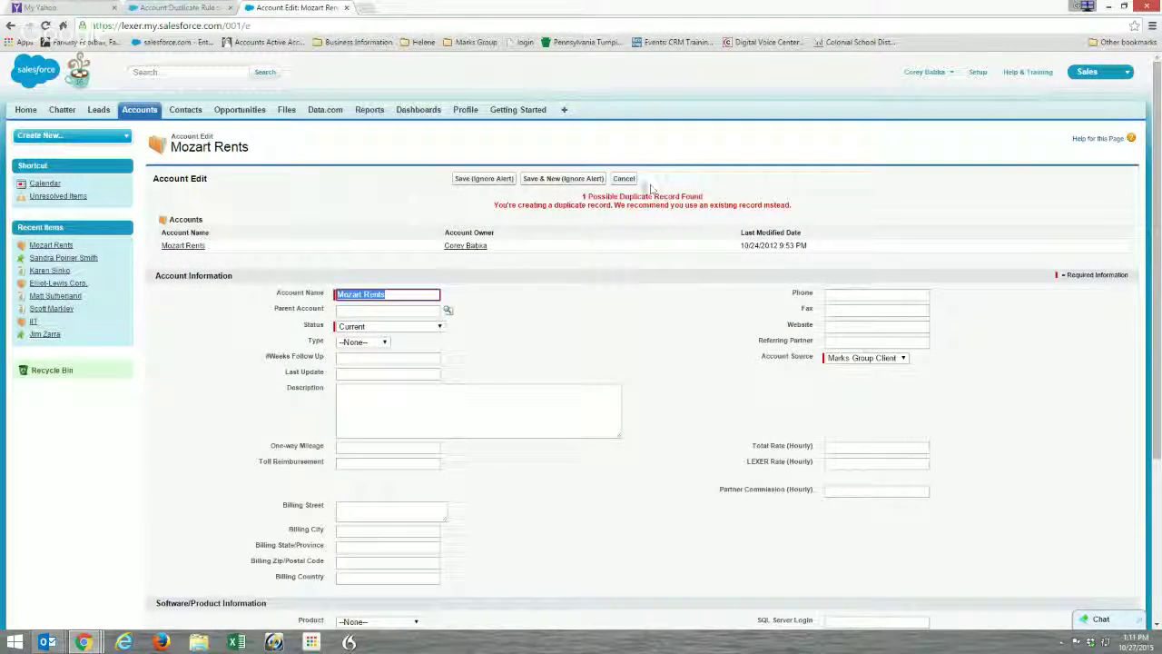
click(623, 178)
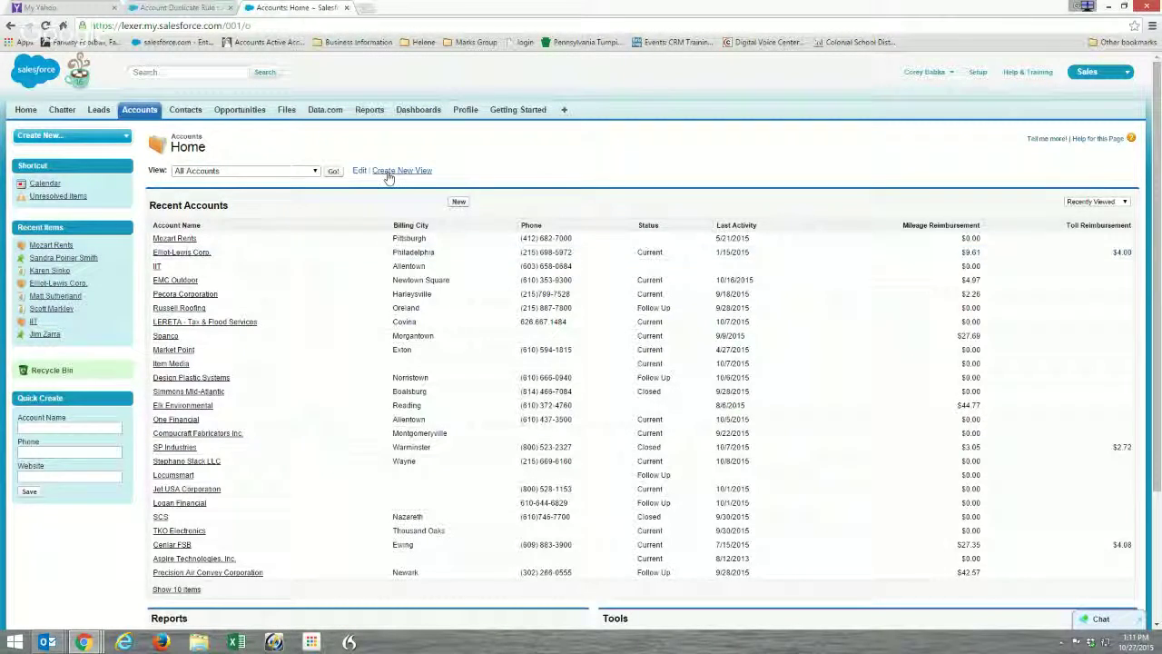
click(459, 202)
text(IIT)
click(463, 179)
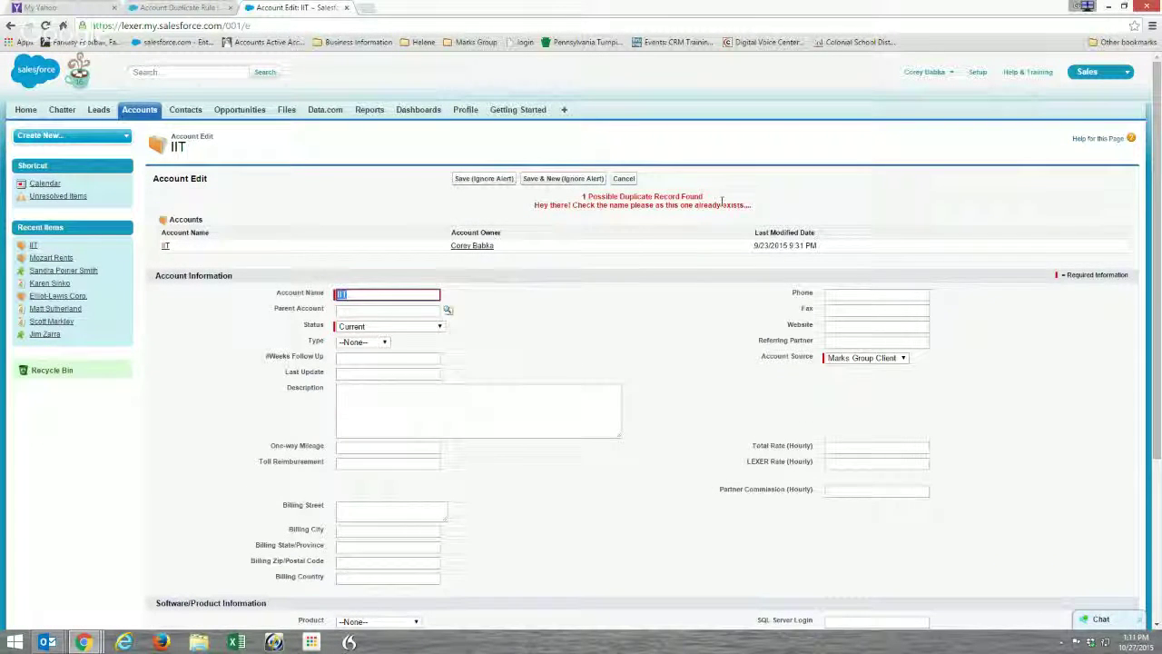
Examine the custom alert text on the IIT account and cancel the new account.
drag(752, 205, 533, 205)
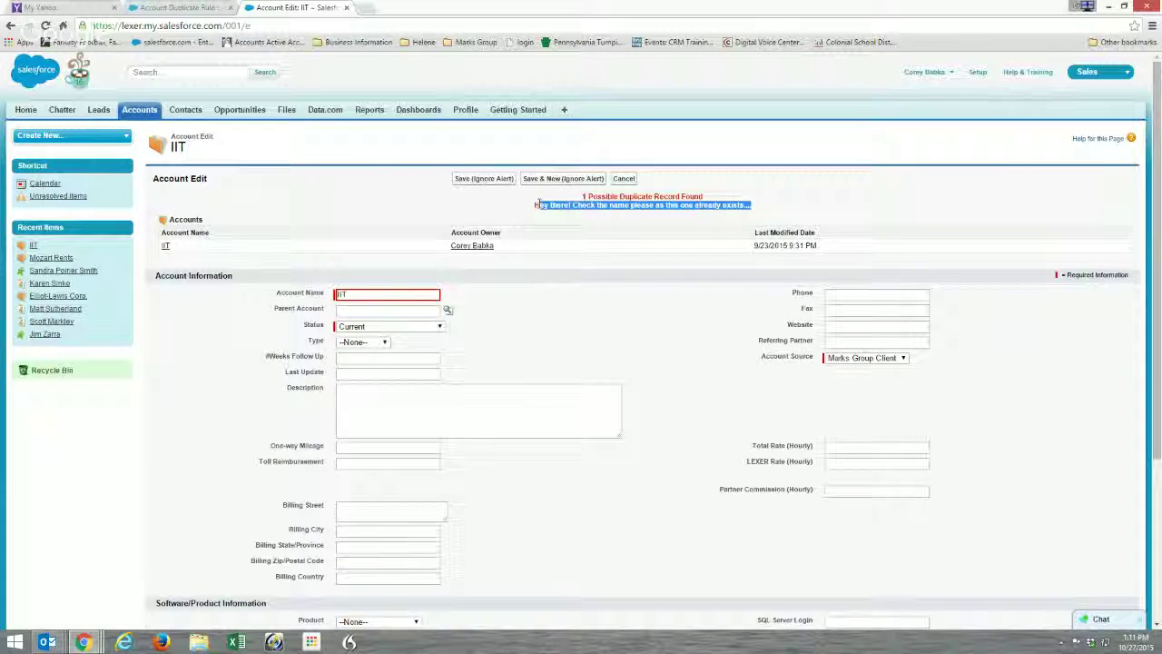
click(484, 338)
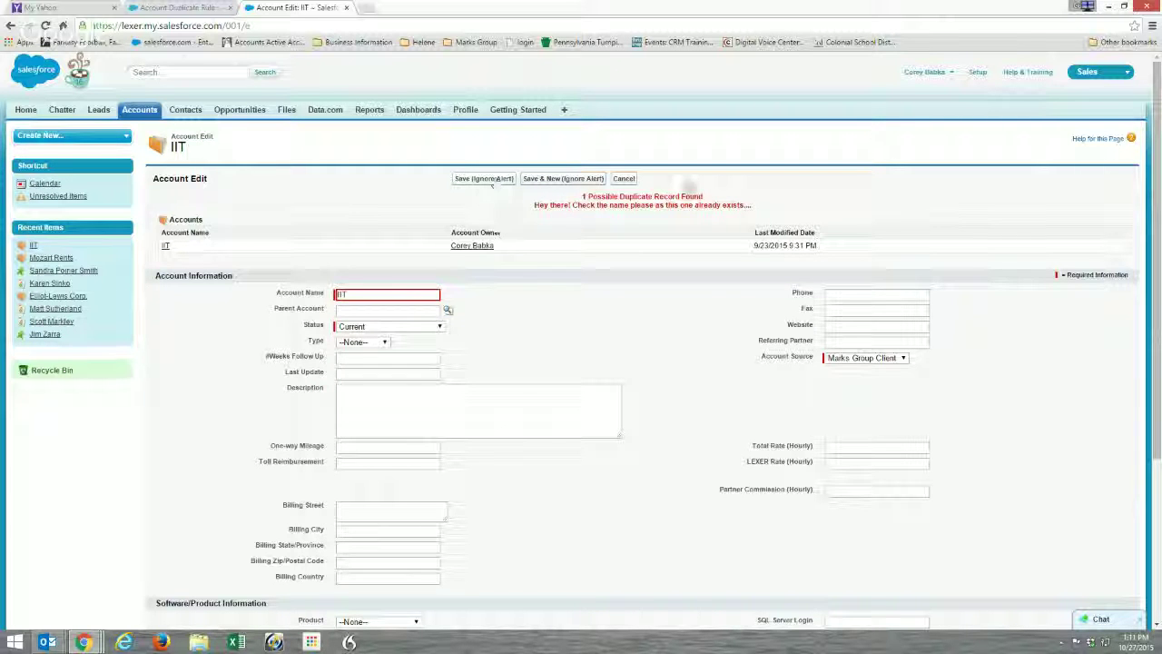
click(625, 179)
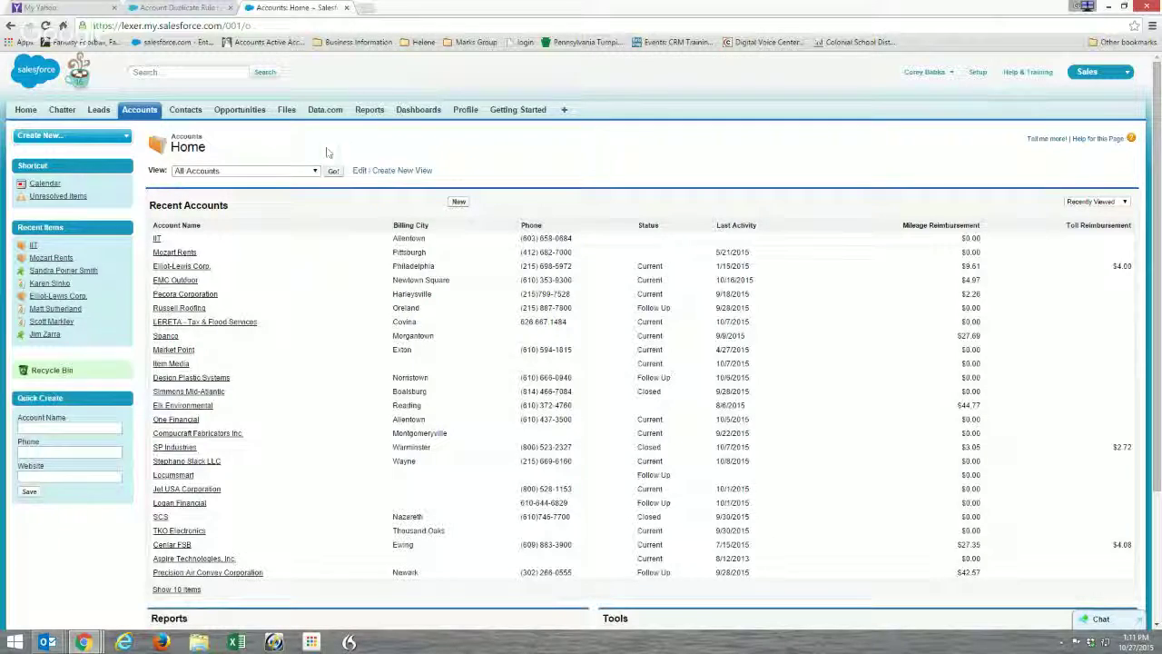
Review the list of matching rules, the details of the Lead Email Check matching rule, and the list of duplicate rules.
click(210, 8)
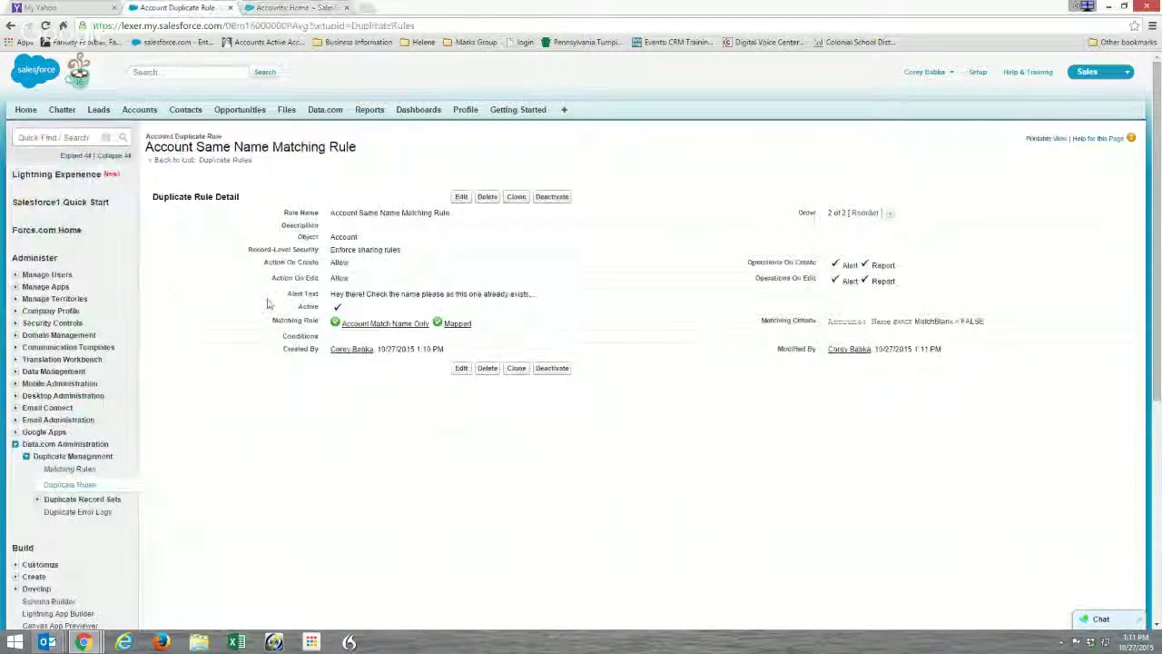
click(63, 468)
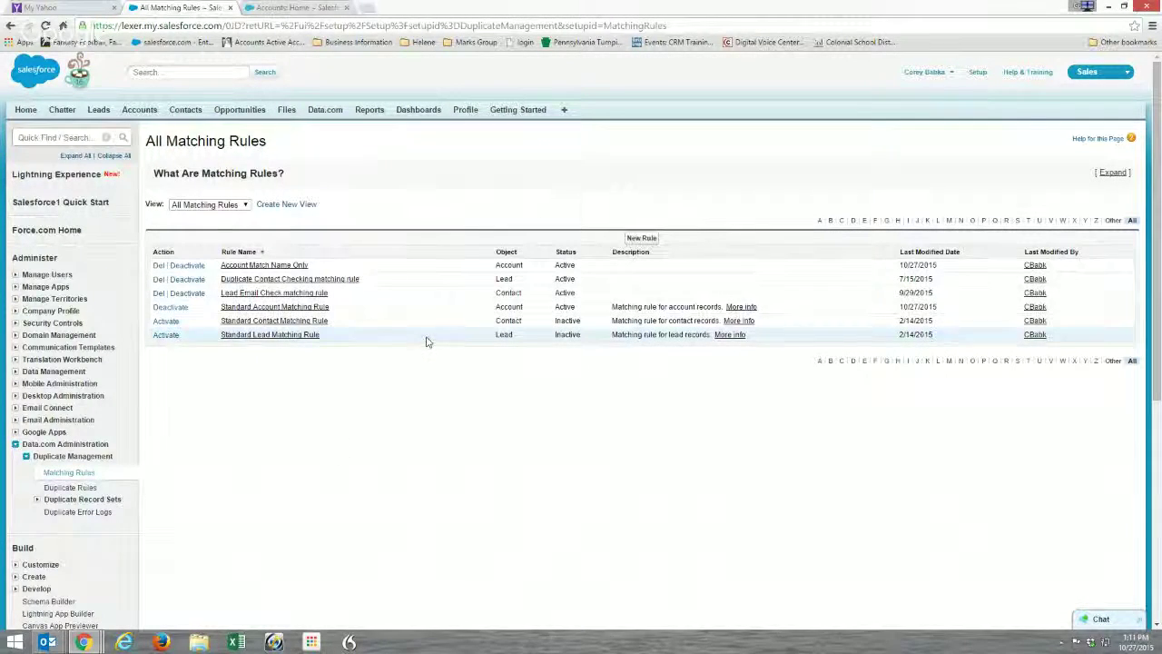
click(289, 297)
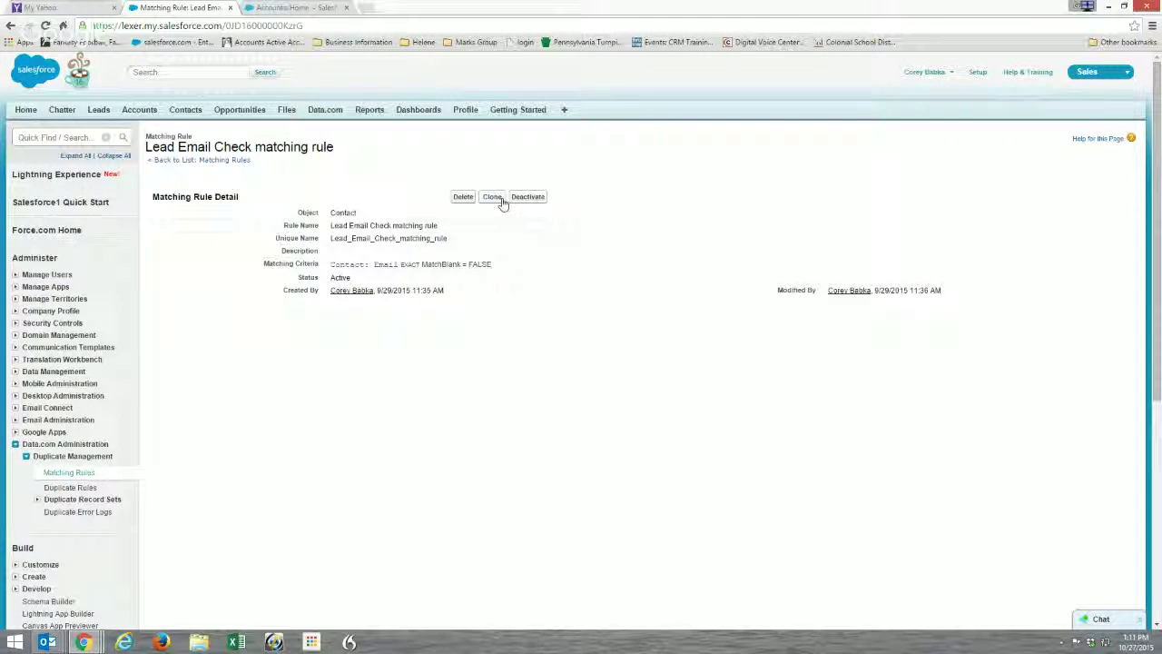
click(64, 472)
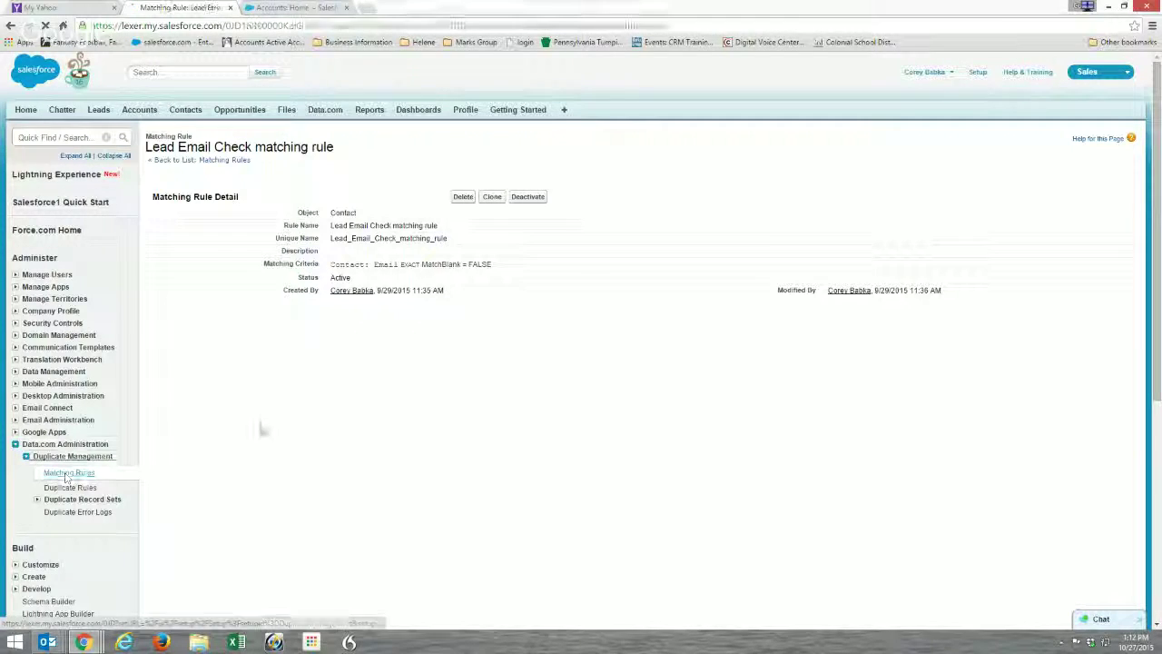
click(70, 487)
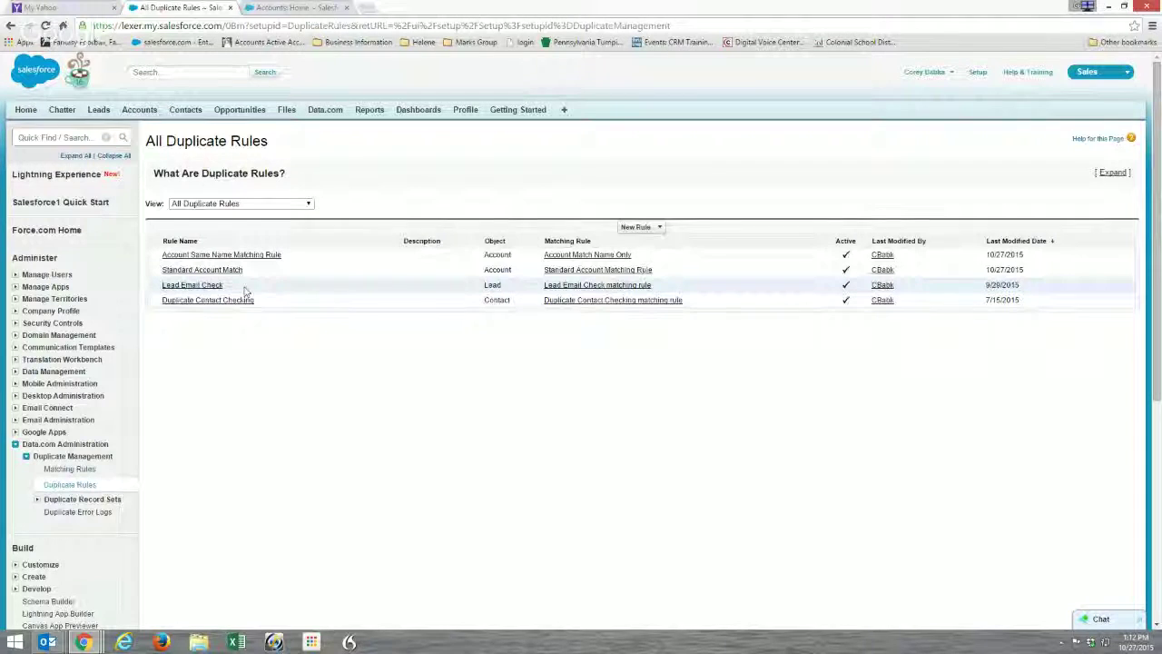
Examine the Lead Email Check matching rule's criteria and the contact-to-lead field mapping of the Lead Email Check duplicate rule.
click(558, 286)
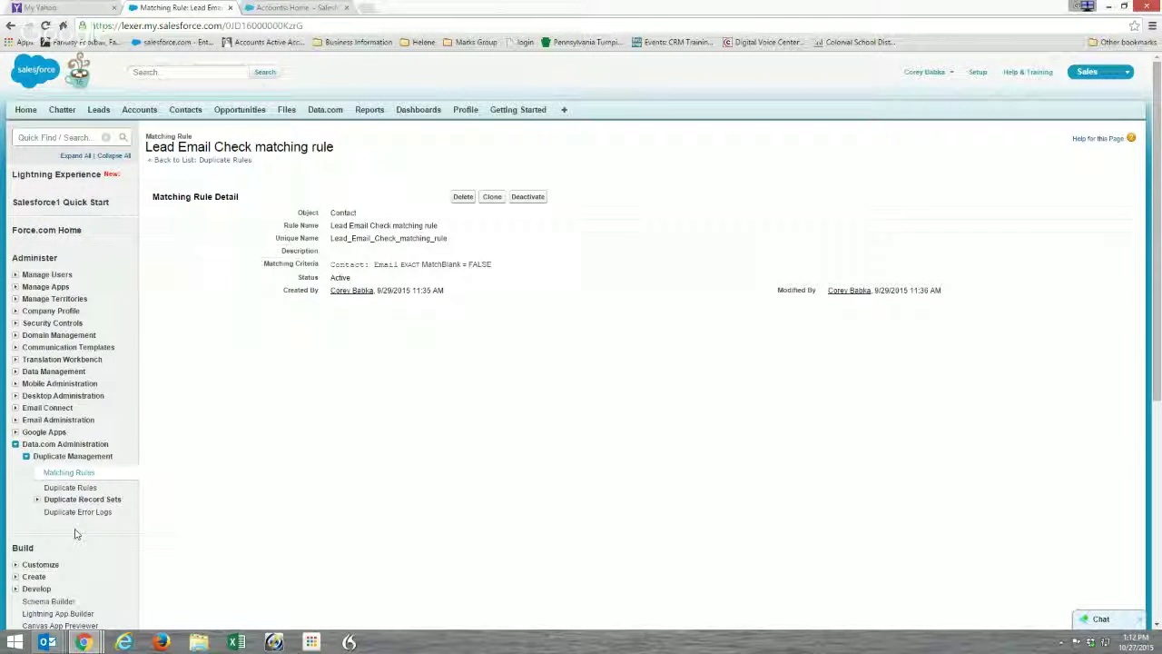
click(69, 475)
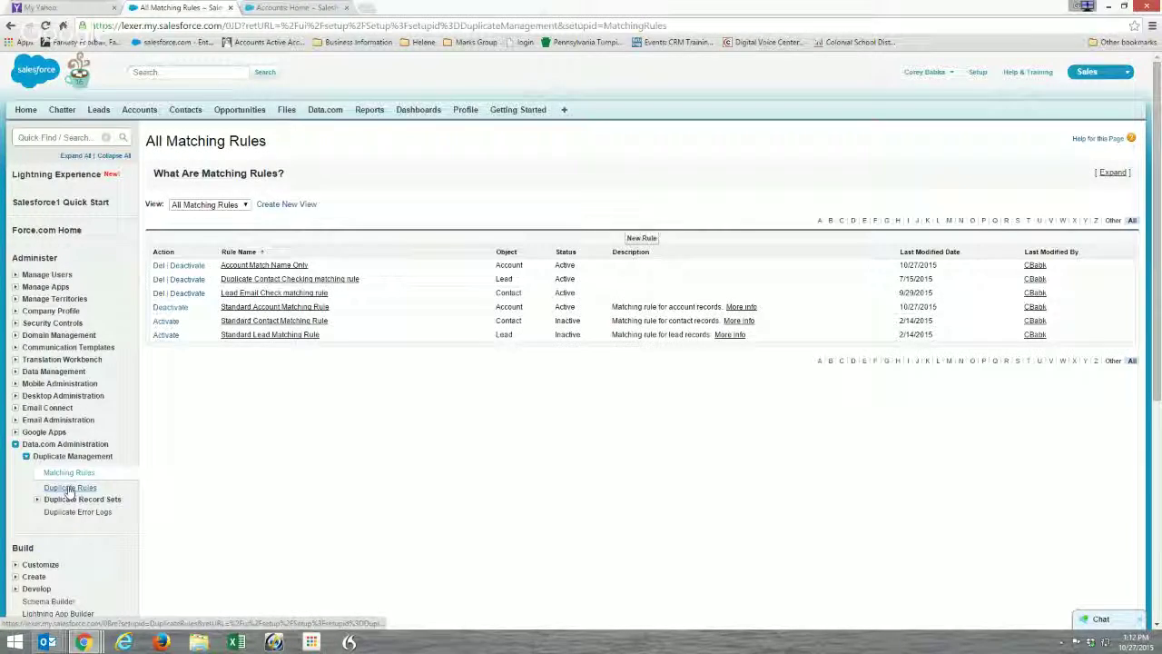
click(70, 487)
click(211, 287)
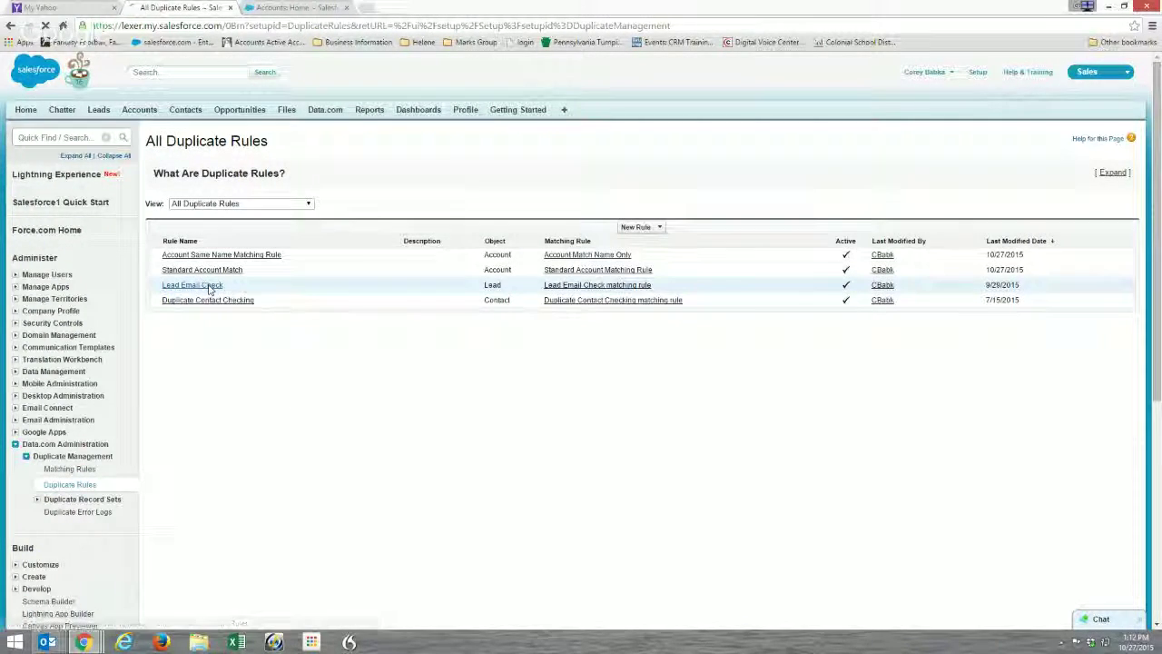
click(478, 323)
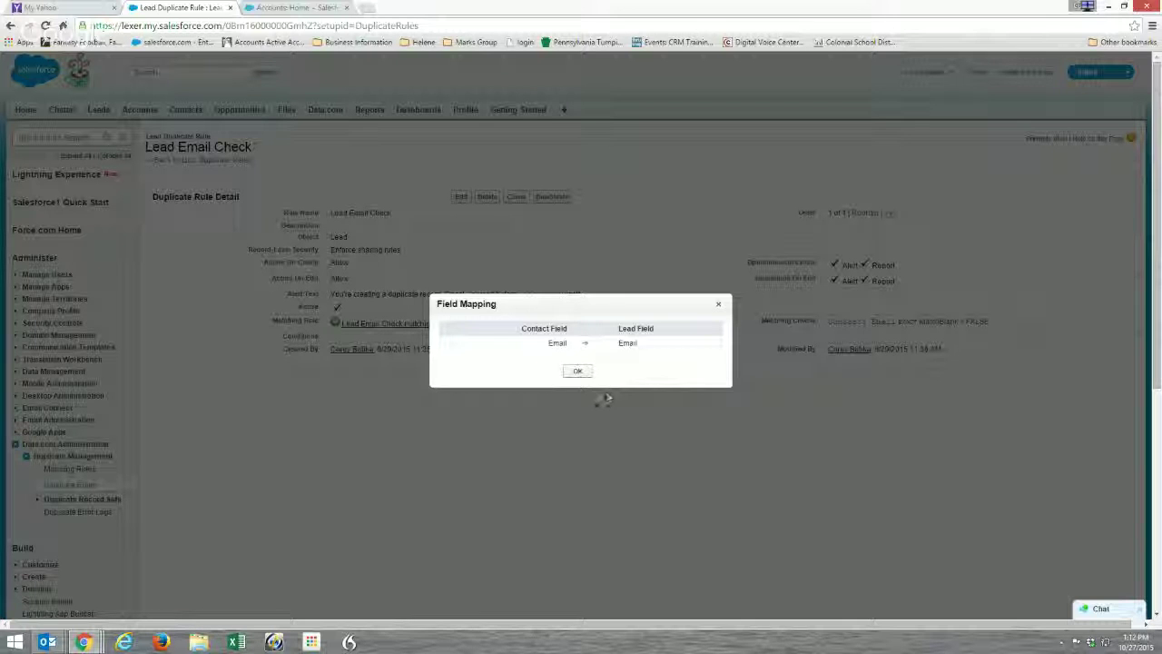
click(576, 370)
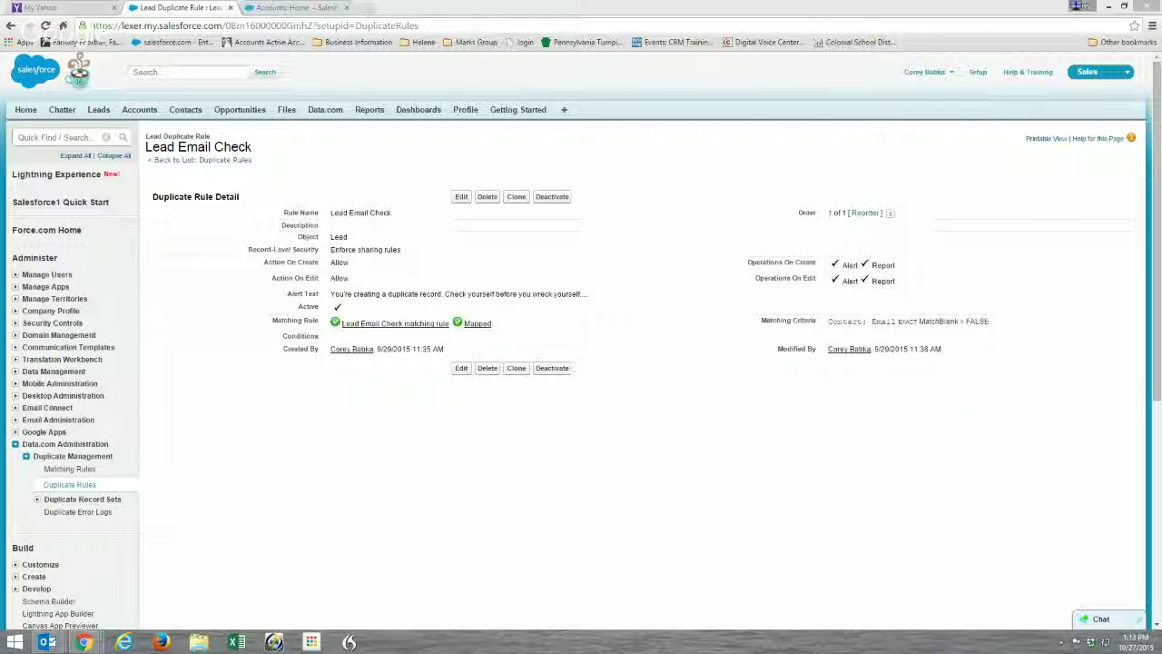
mouse_move(84, 642)
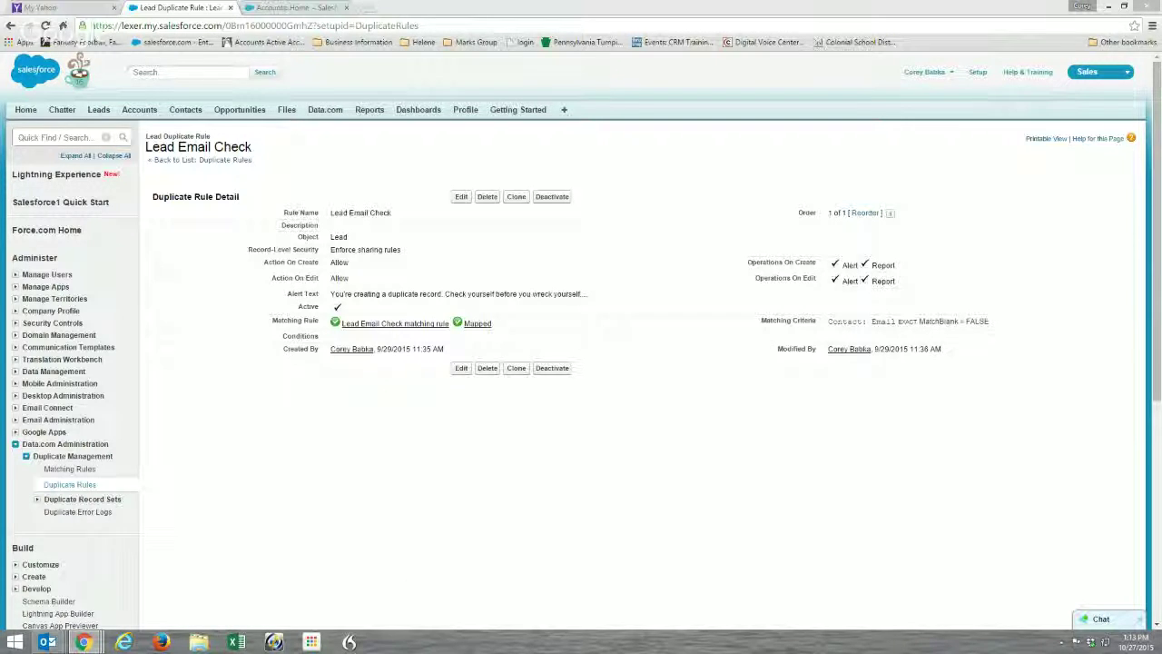